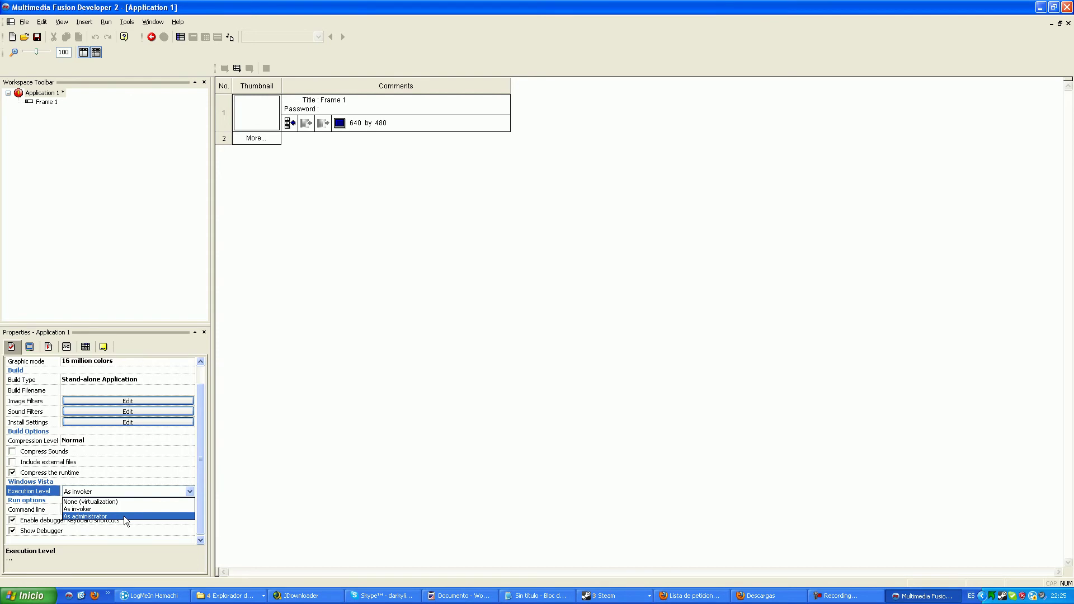
Step: Review the application's Windows Vista execution level and its run options for the command line, debugger keyboard shortcuts and Show Debugger
click(110, 489)
click(54, 501)
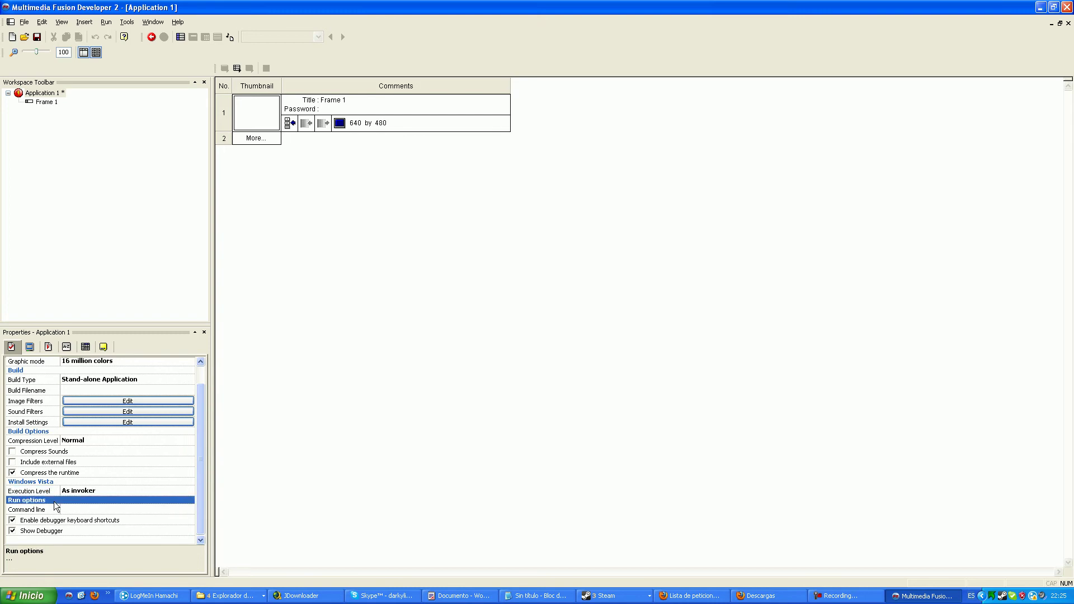
click(47, 509)
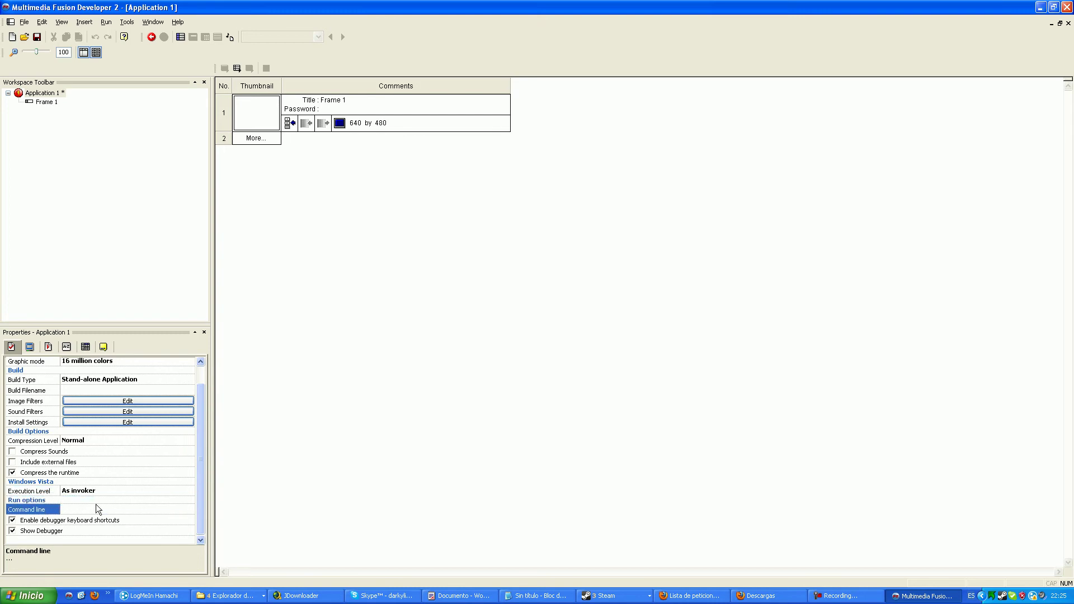
click(46, 498)
click(44, 507)
click(41, 525)
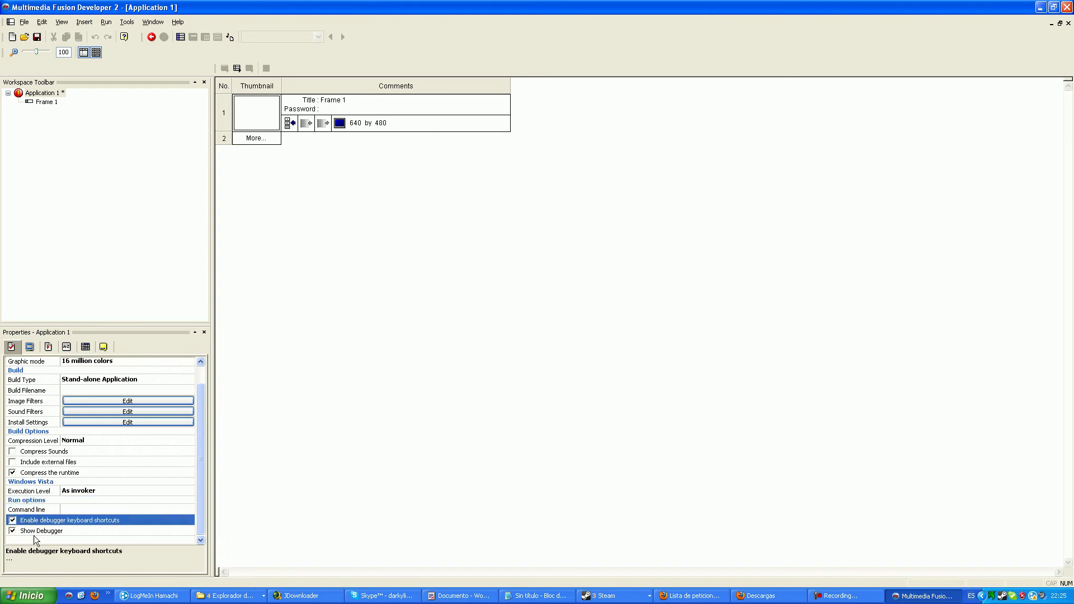
click(34, 532)
Step: Open Frame 1 in the frame editor and run it with the debugger expanded
double_click(227, 114)
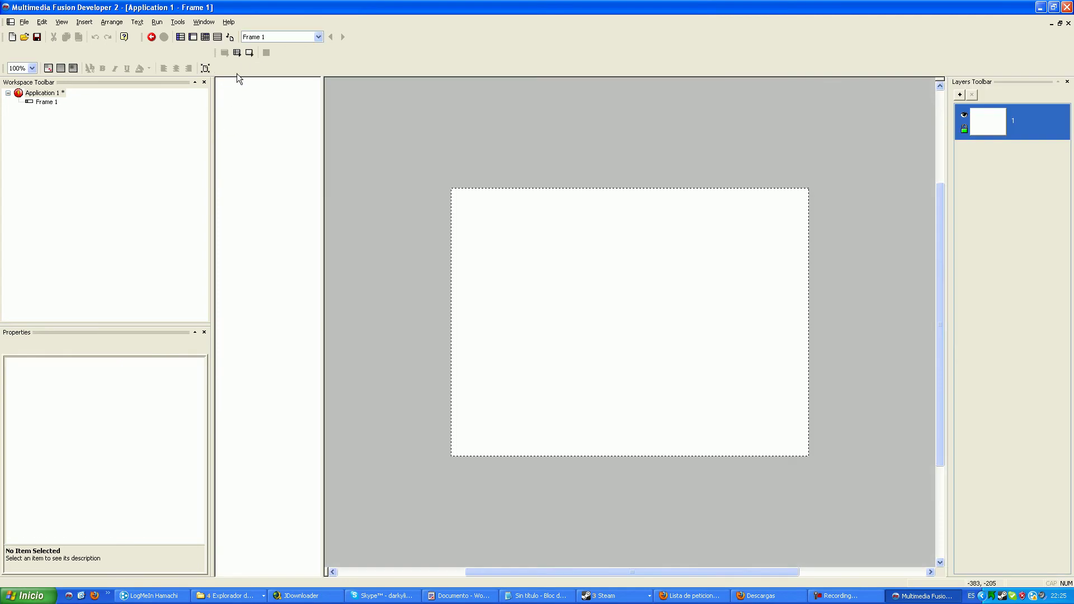
click(249, 54)
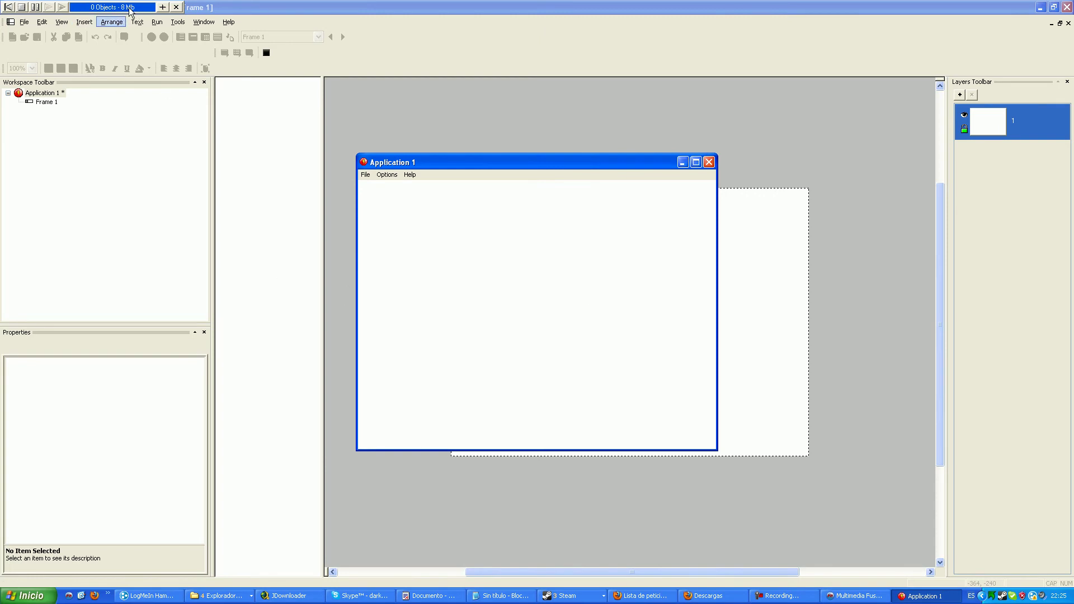
click(9, 7)
click(163, 7)
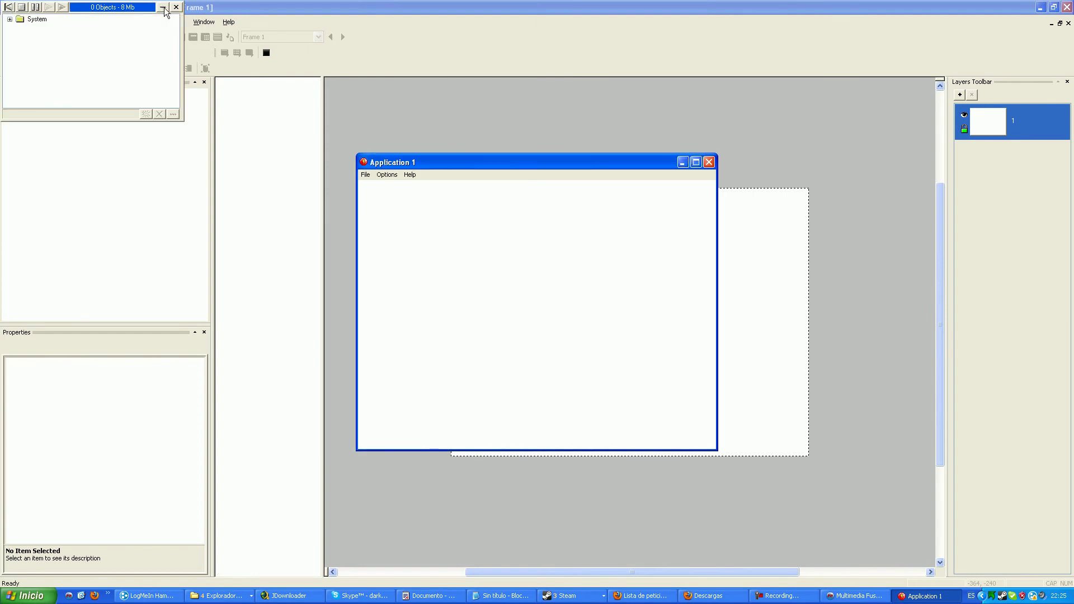
Step: Inspect the debugger's System entries for frame number, time, frames per second and global values, and close the debugger and test window
click(9, 20)
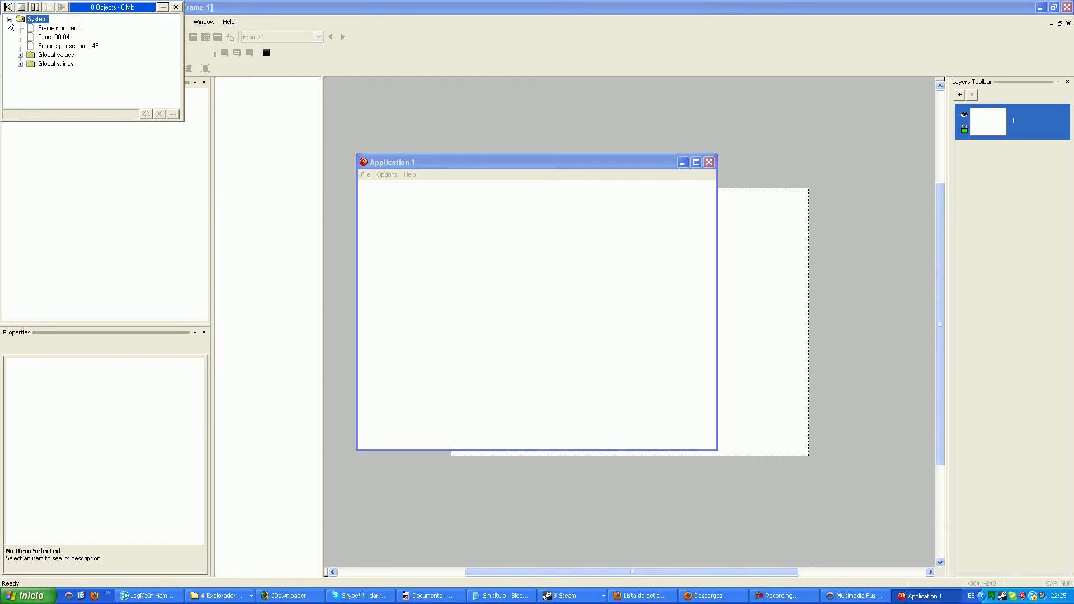
click(66, 29)
click(51, 37)
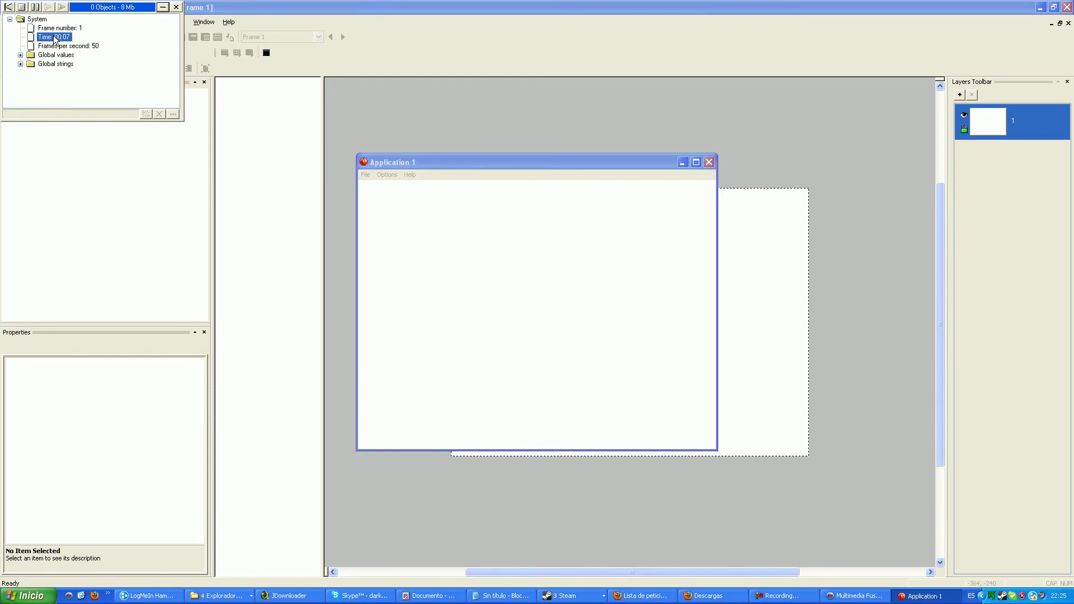
click(71, 47)
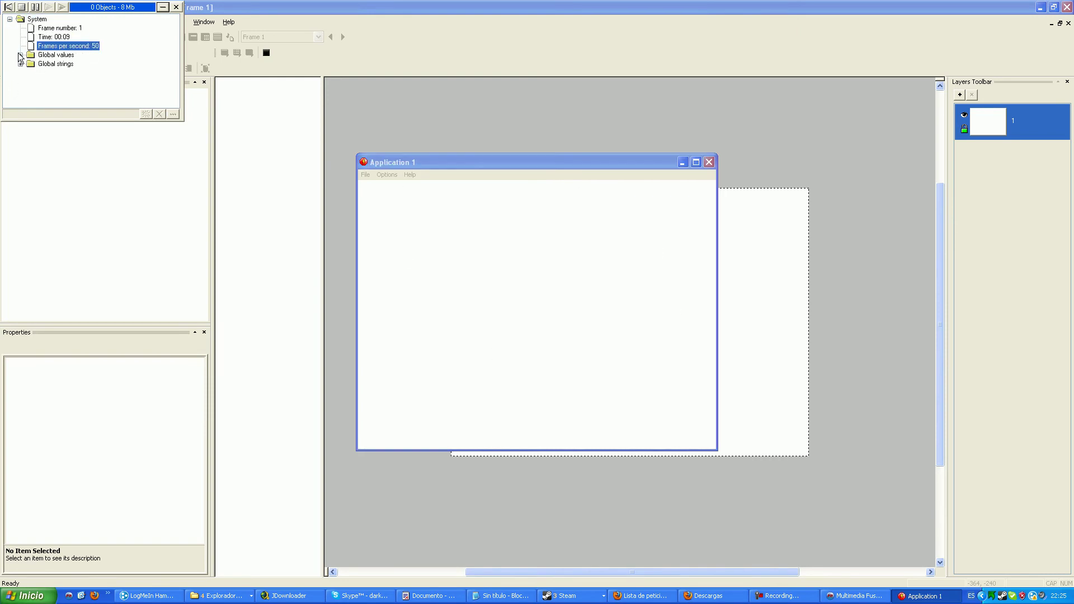
key(Down)
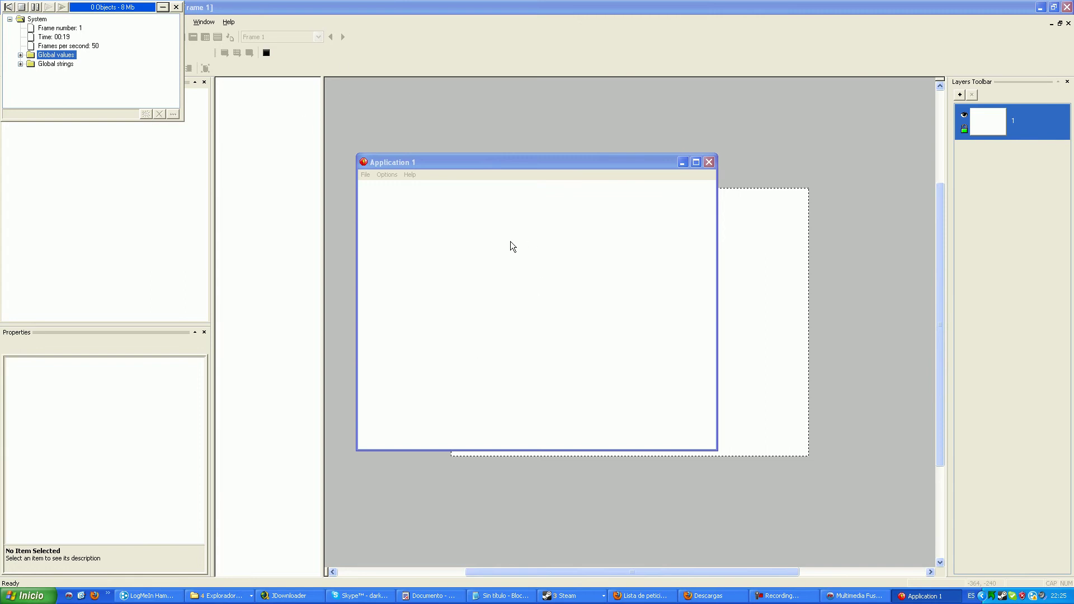
click(176, 7)
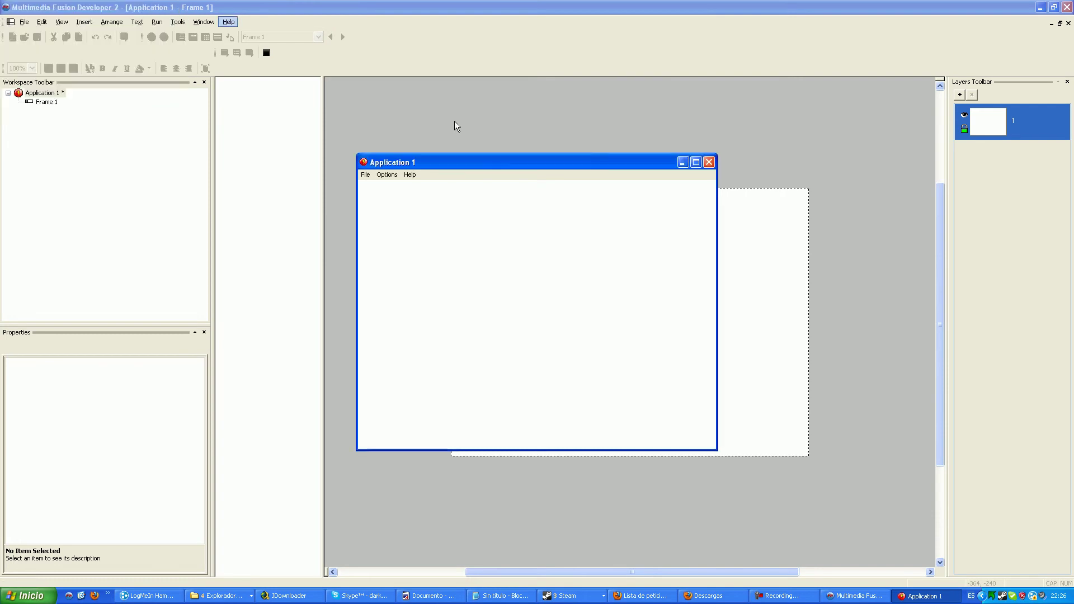
click(709, 163)
Step: Show the properties of Application 1 and locate the Show Debugger option among its run options
click(44, 93)
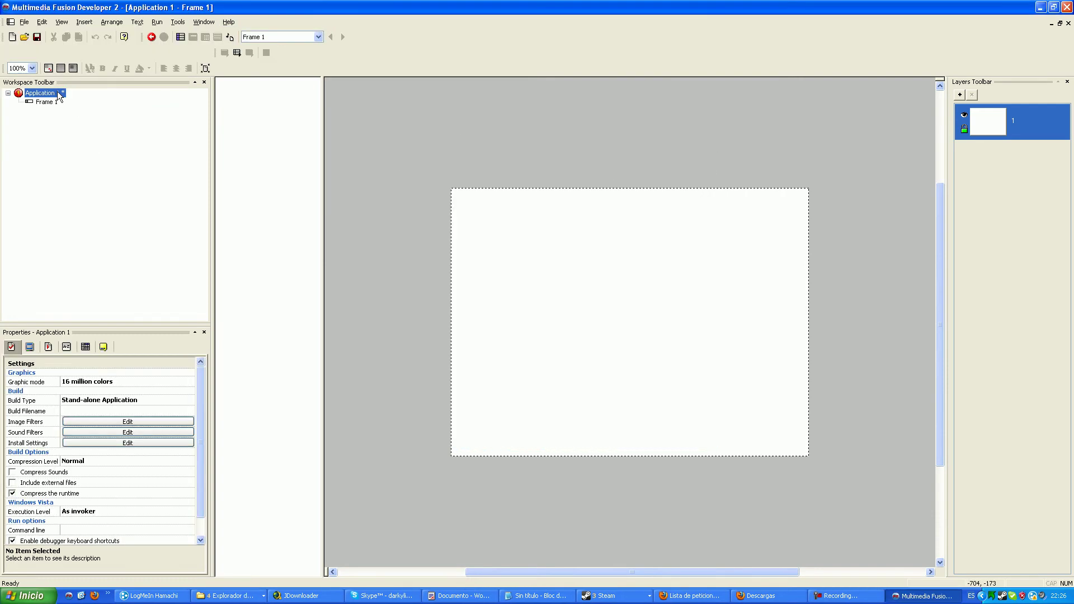
click(199, 526)
click(79, 523)
click(78, 527)
click(79, 525)
click(79, 527)
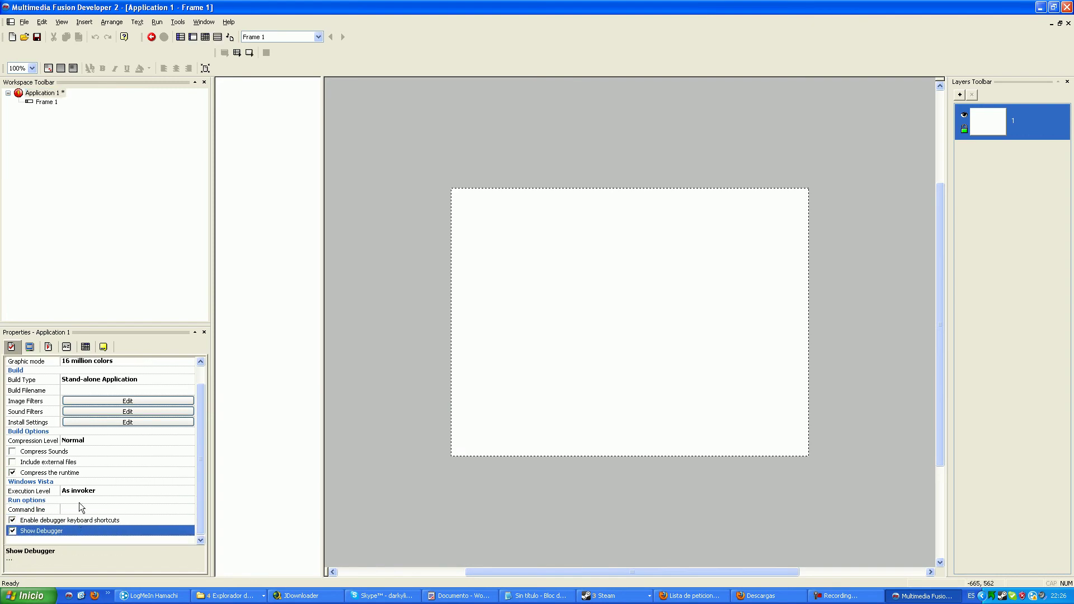
Step: Display the application's Window properties and look over the available settings, including Size
click(30, 347)
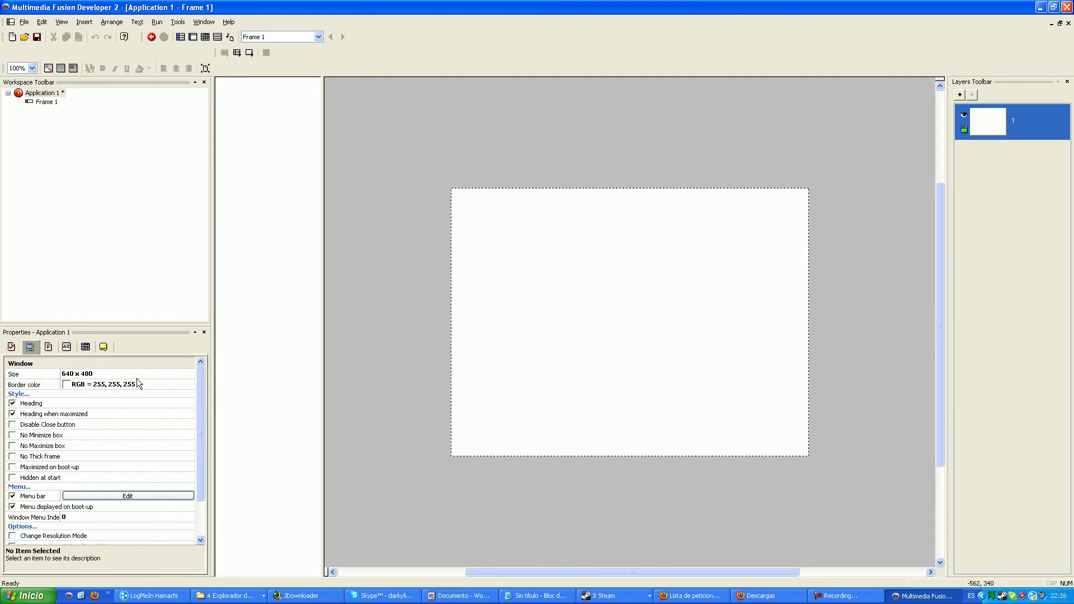
drag(200, 387, 442, 106)
click(839, 596)
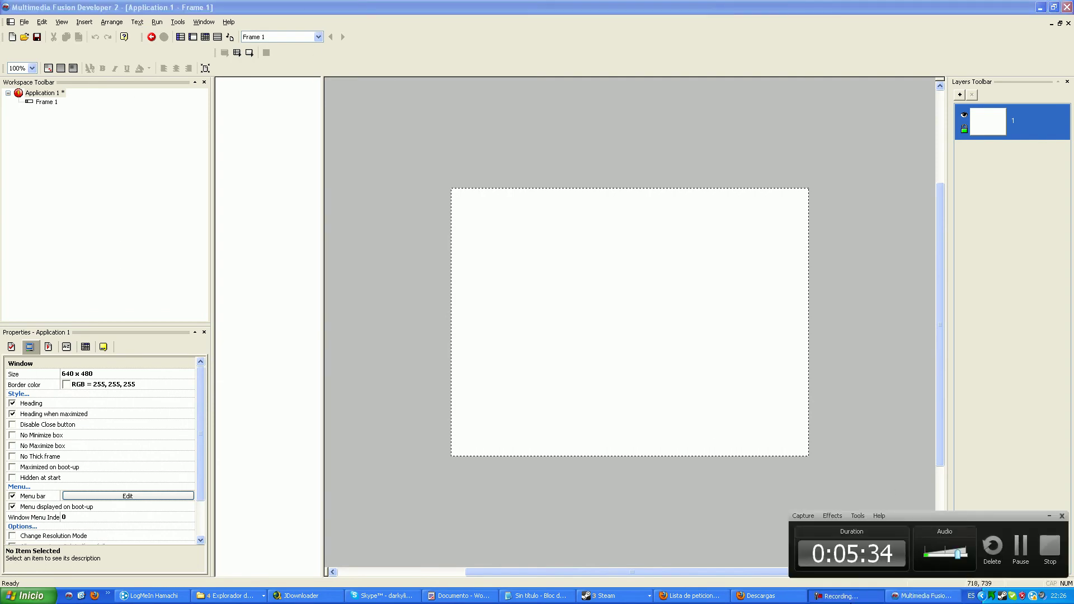
click(156, 441)
drag(197, 409, 200, 378)
click(15, 375)
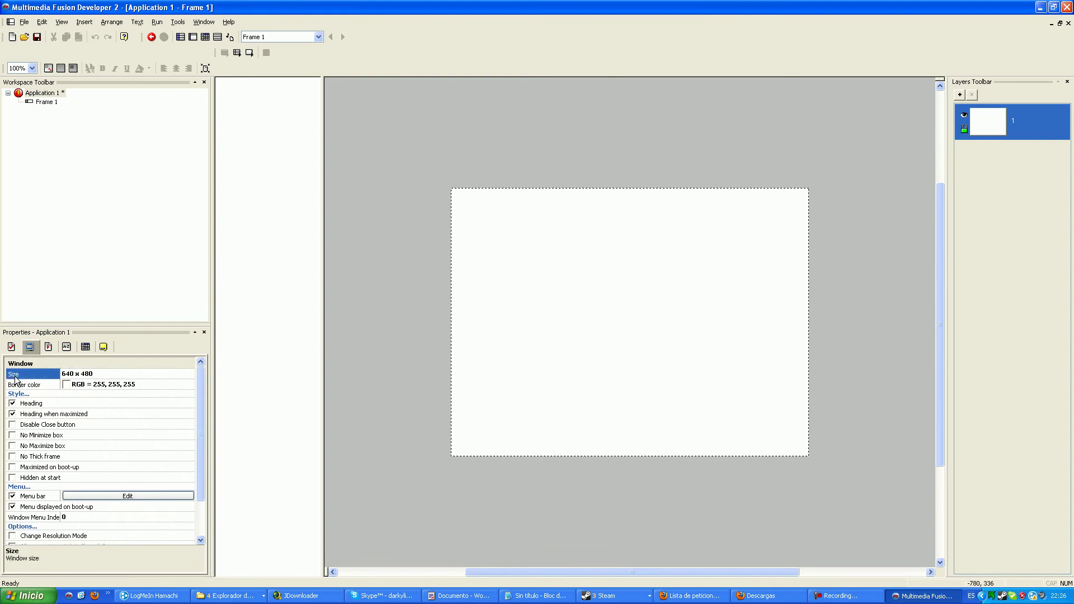
Step: Widen the property name column and examine the window size fields and the list of preset resolutions
click(11, 346)
click(29, 347)
click(70, 374)
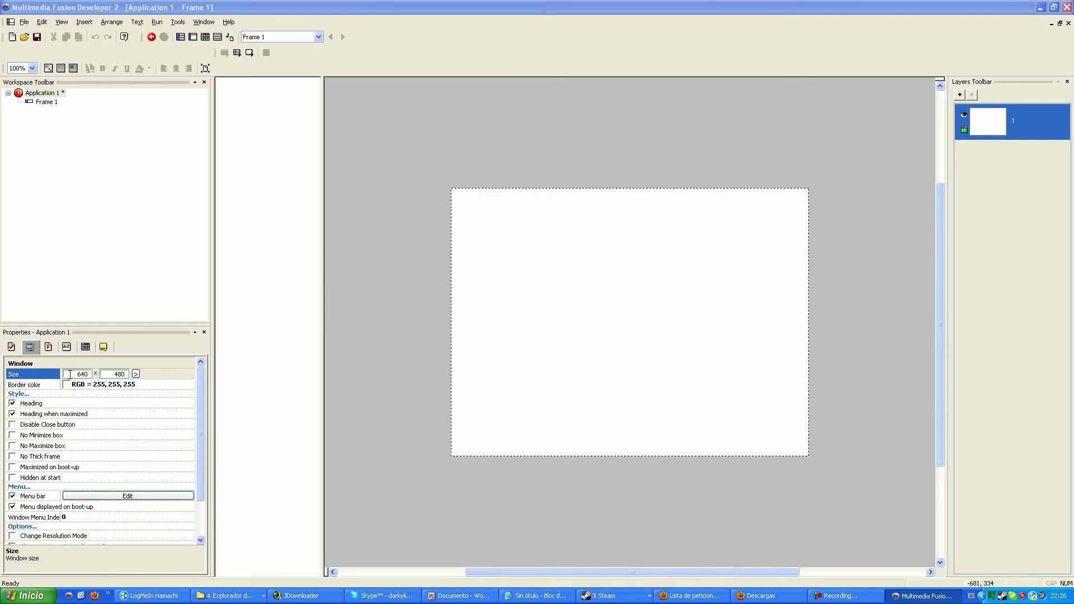
mouse_move(60, 373)
mouse_down()
mouse_move(81, 376)
mouse_move(69, 373)
mouse_up()
click(80, 372)
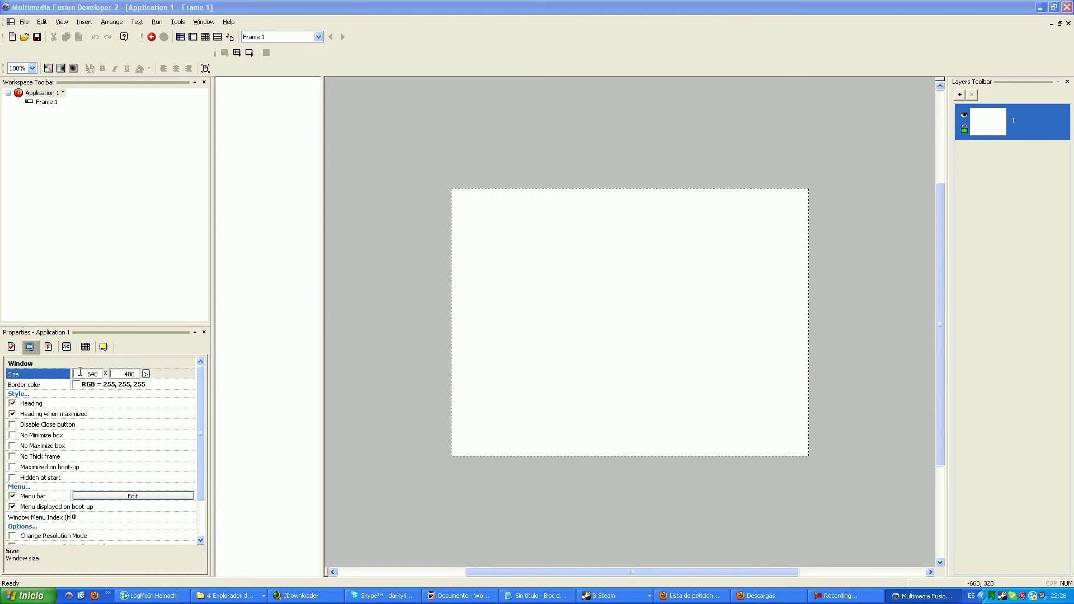
click(146, 374)
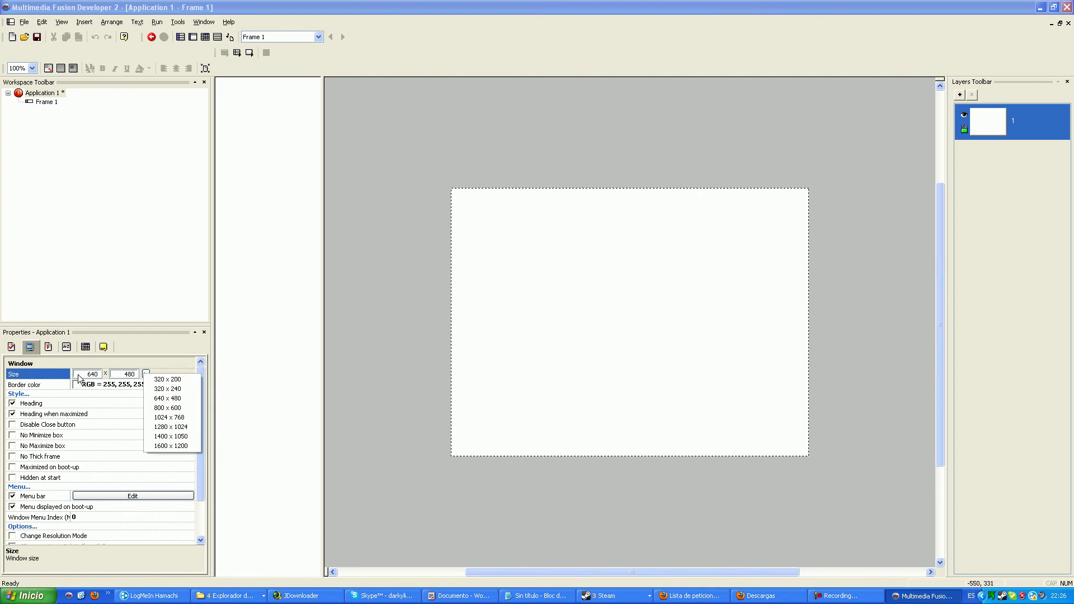
click(145, 375)
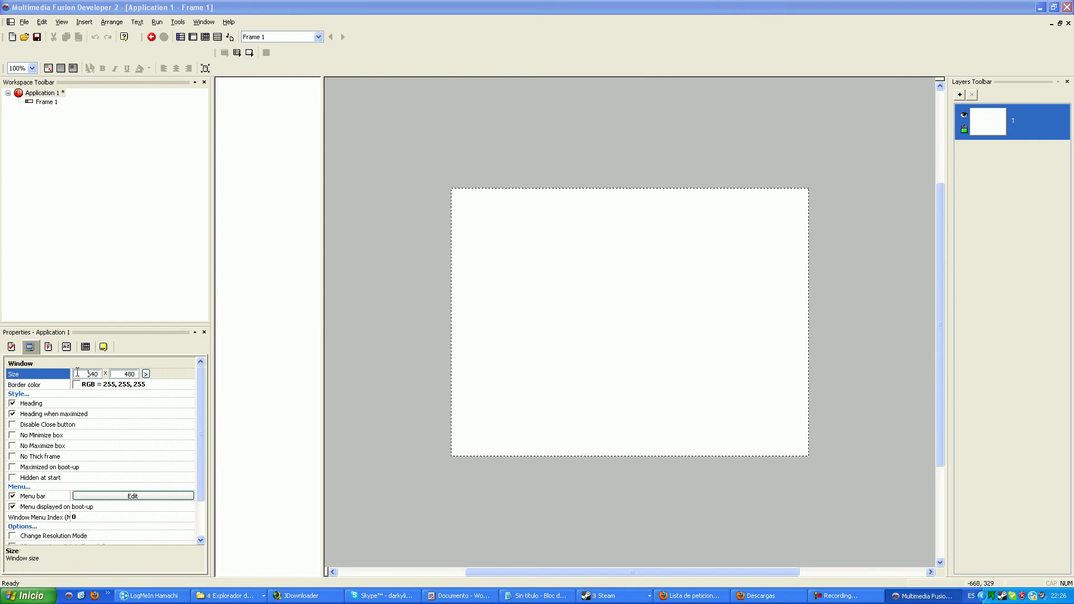
click(125, 373)
Step: Check the current window border color by running the frame and narrowing the test window, and close it
click(53, 385)
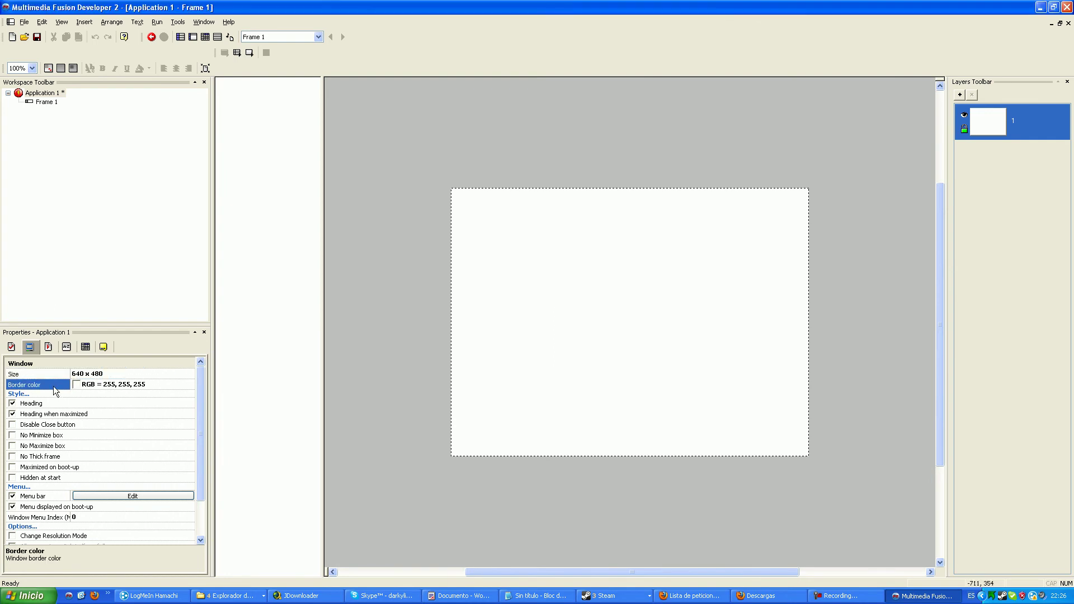
click(249, 53)
drag(357, 254, 393, 258)
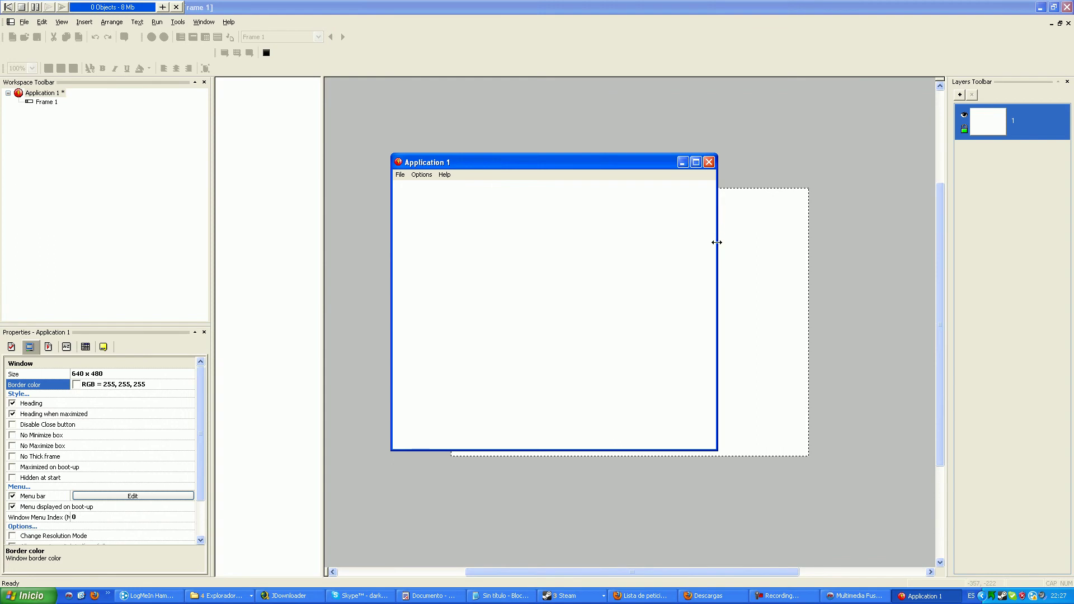
click(710, 163)
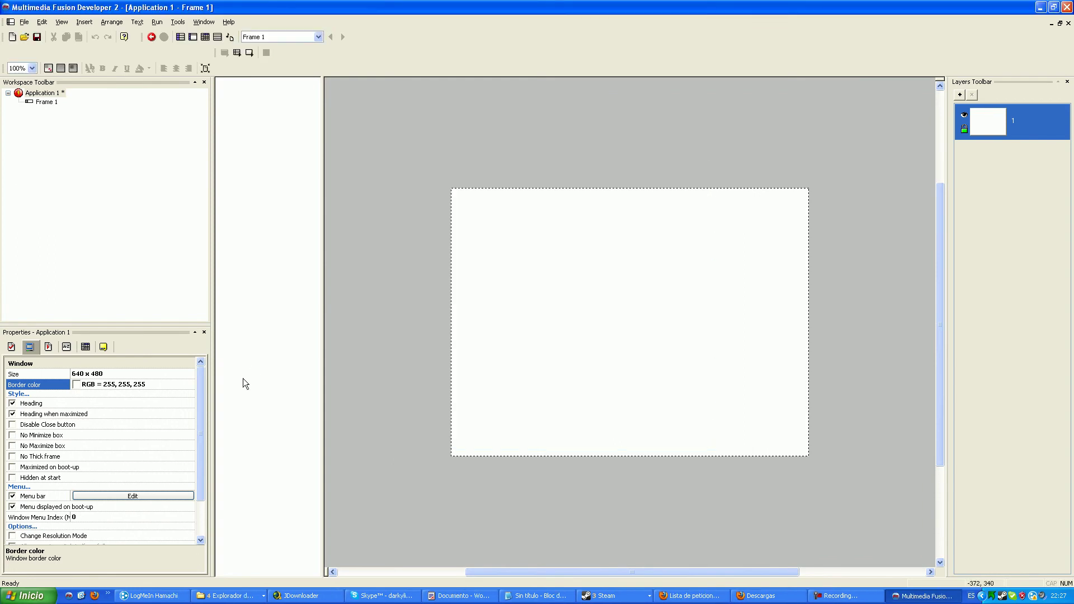
Step: Set the window border color to black (RGB 0, 0, 0) and test it by enlarging the running application window
click(74, 384)
click(81, 394)
click(249, 53)
drag(356, 368, 324, 403)
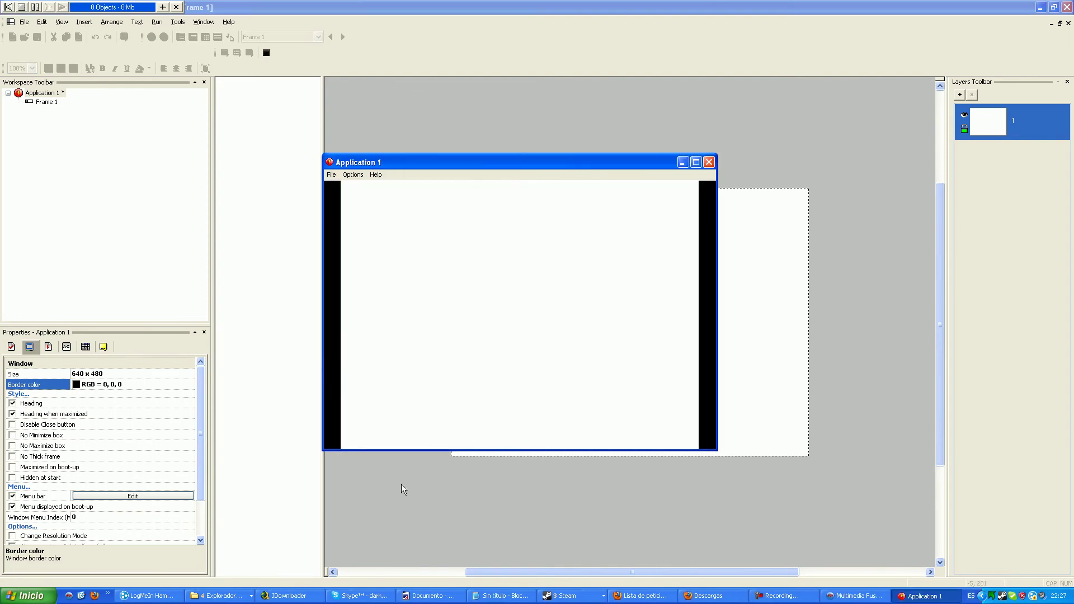
drag(472, 449, 466, 500)
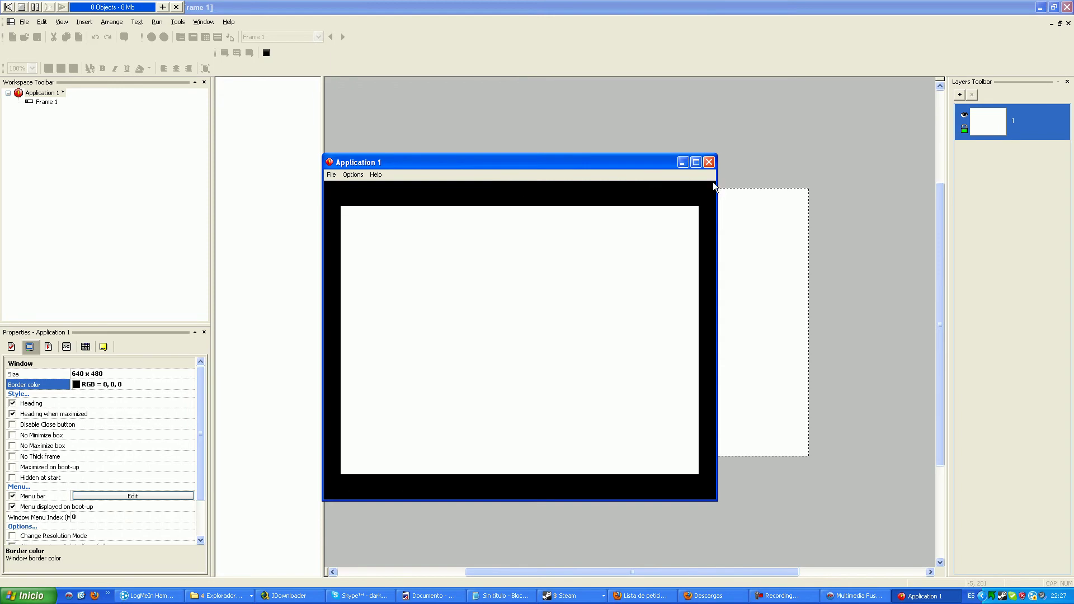
click(708, 162)
Step: Test the application with the Heading style turned off, and turn Heading back on
click(33, 395)
click(39, 403)
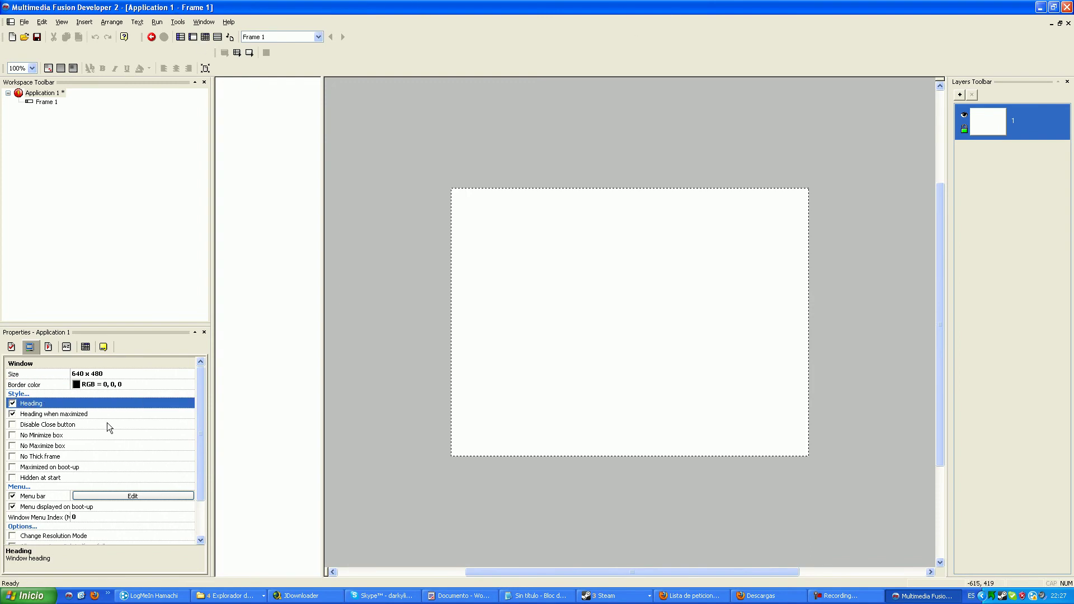
click(12, 404)
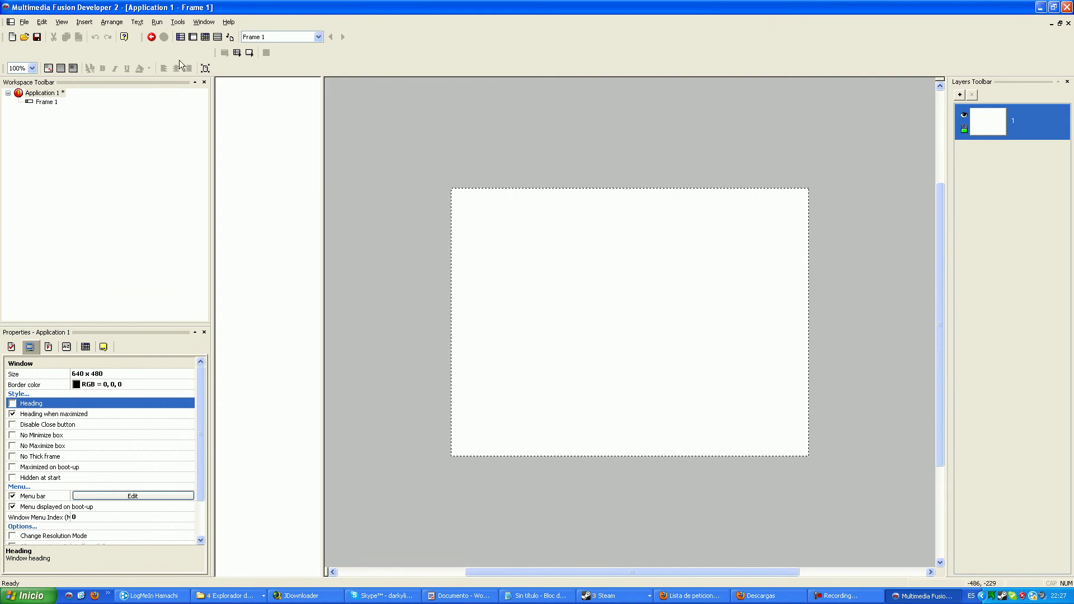
click(241, 54)
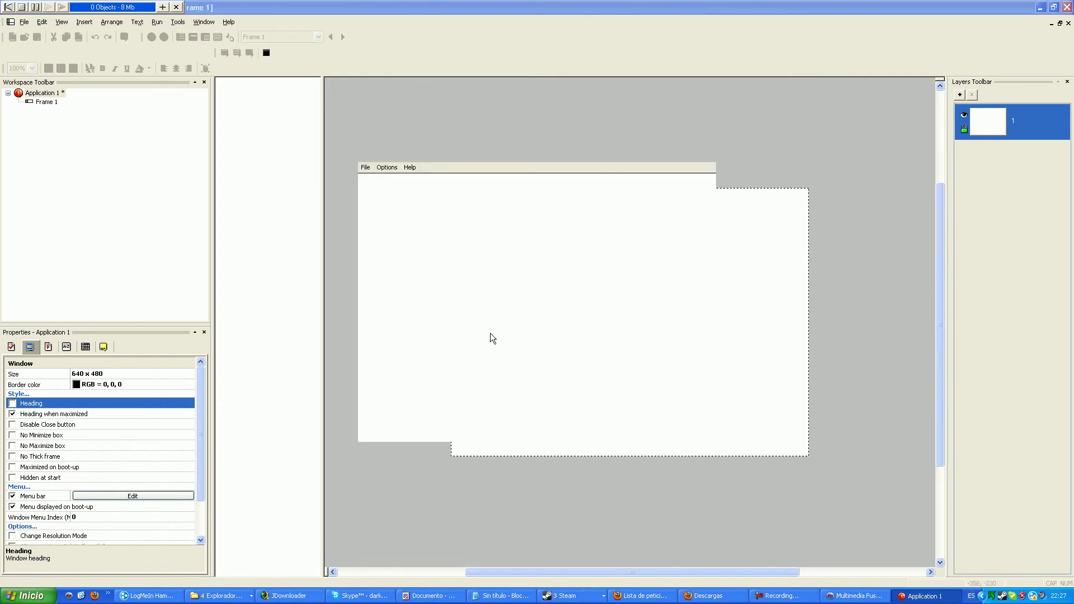
key(alt+F4)
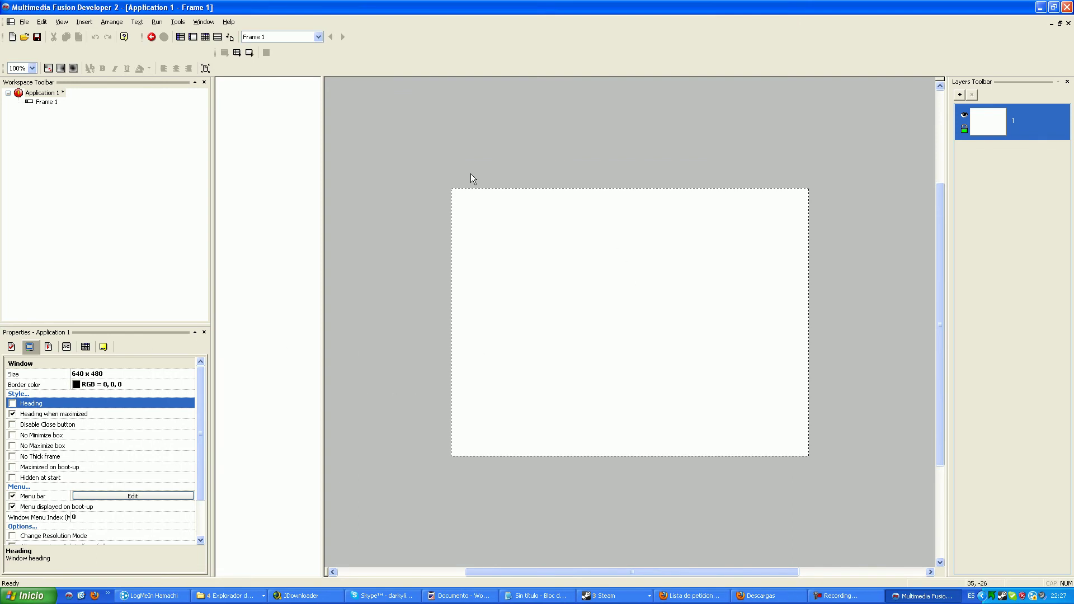
click(12, 403)
Step: Check the Heading when maximized option by running the frame, maximizing its window and closing it
click(30, 416)
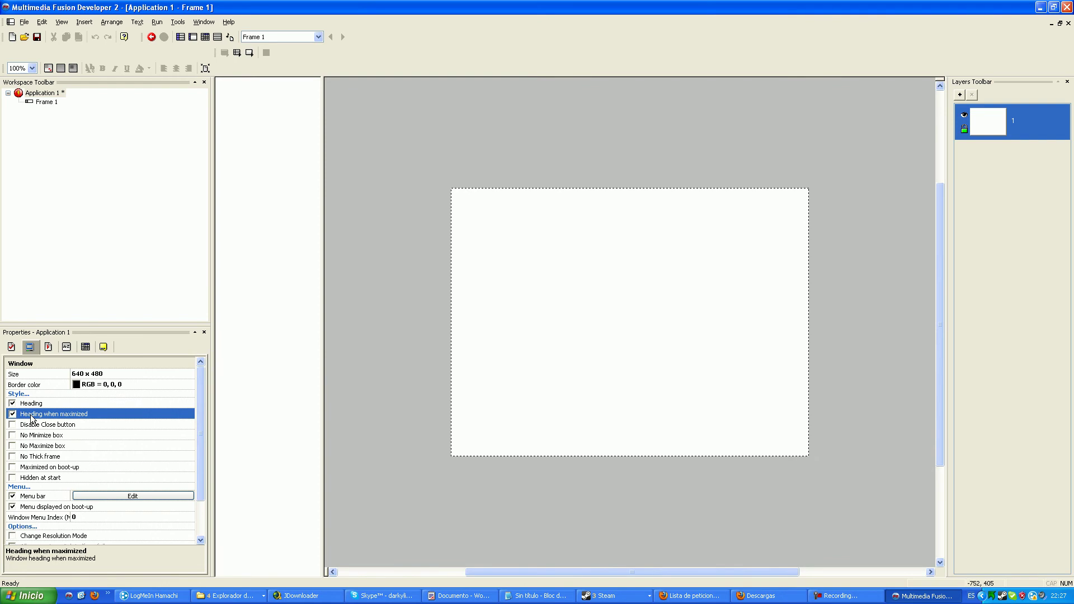
click(249, 53)
click(696, 162)
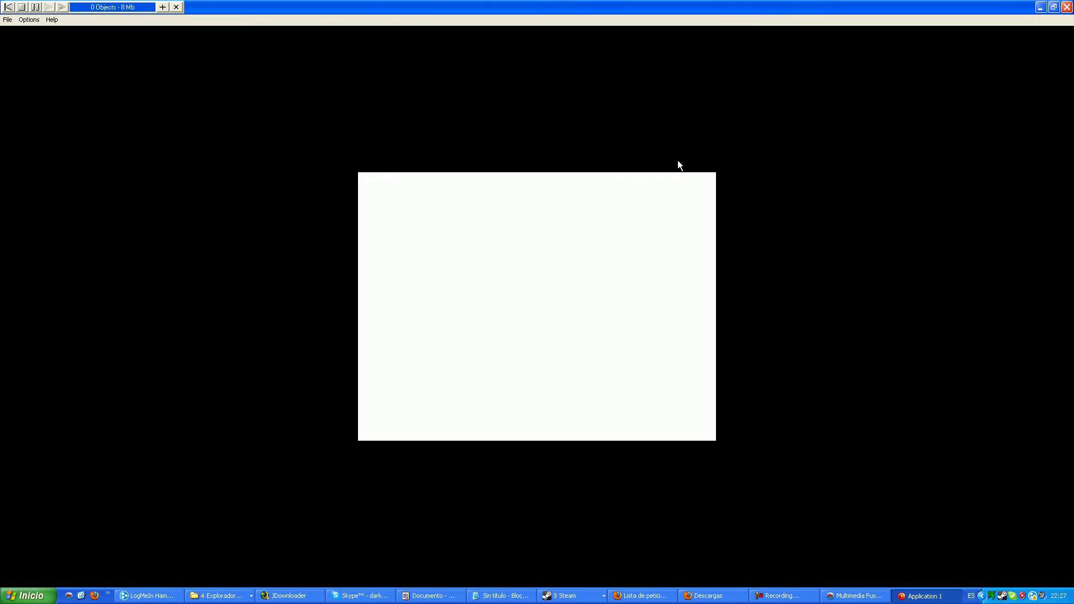
click(1067, 7)
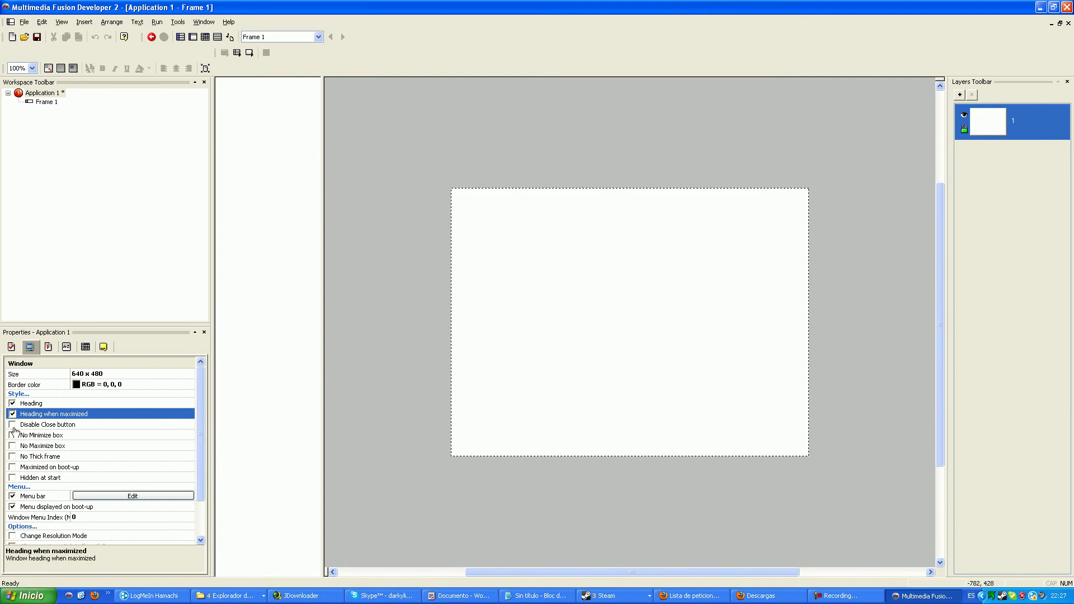
Step: Review the descriptions of the Disable Close button, No Minimize box and No Thick frame window options
click(32, 429)
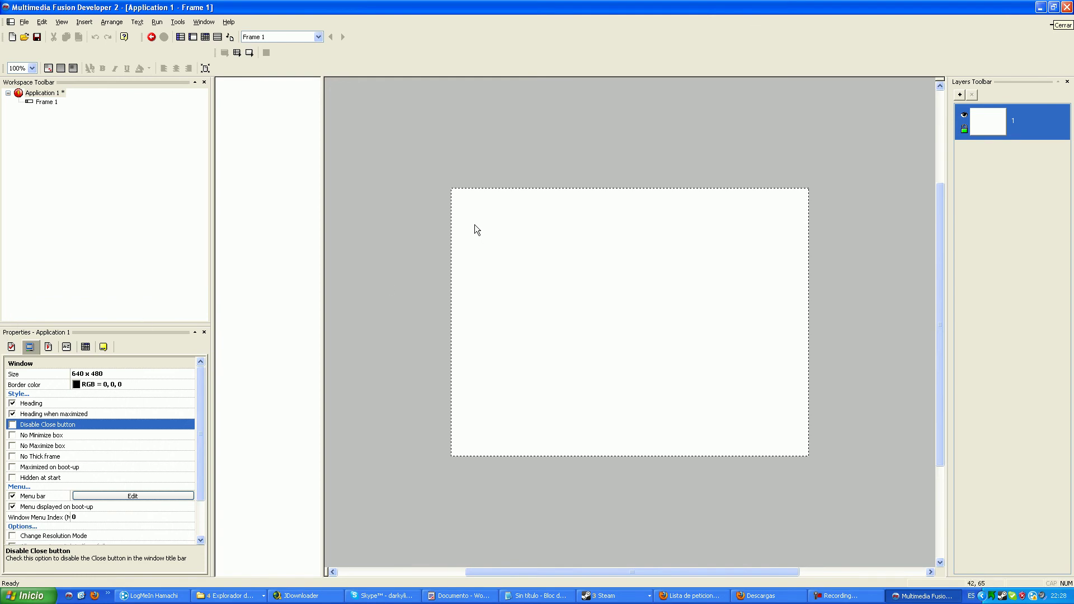
click(44, 437)
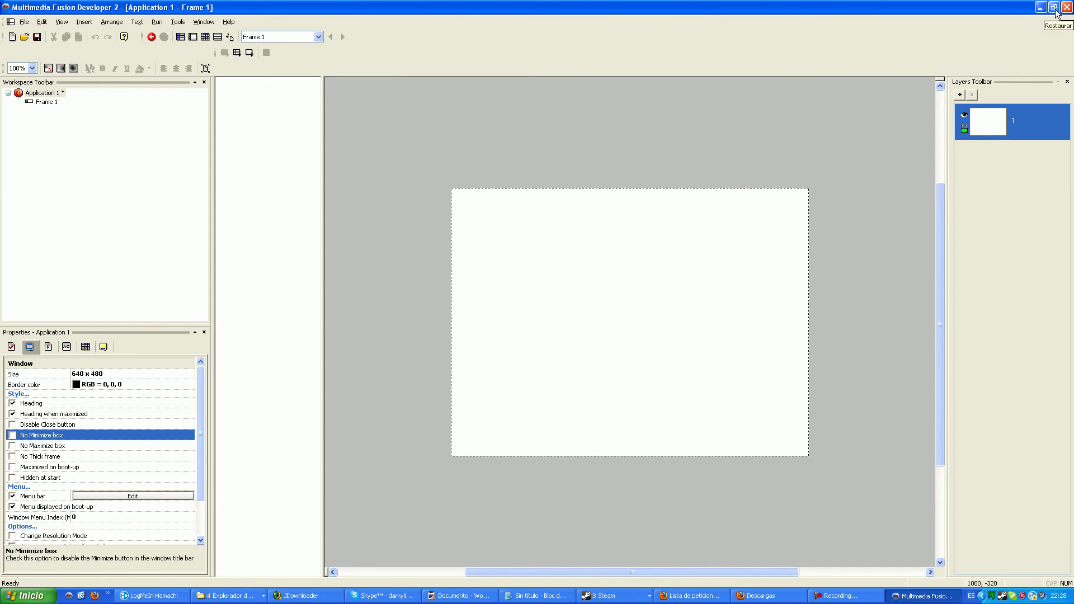
click(61, 457)
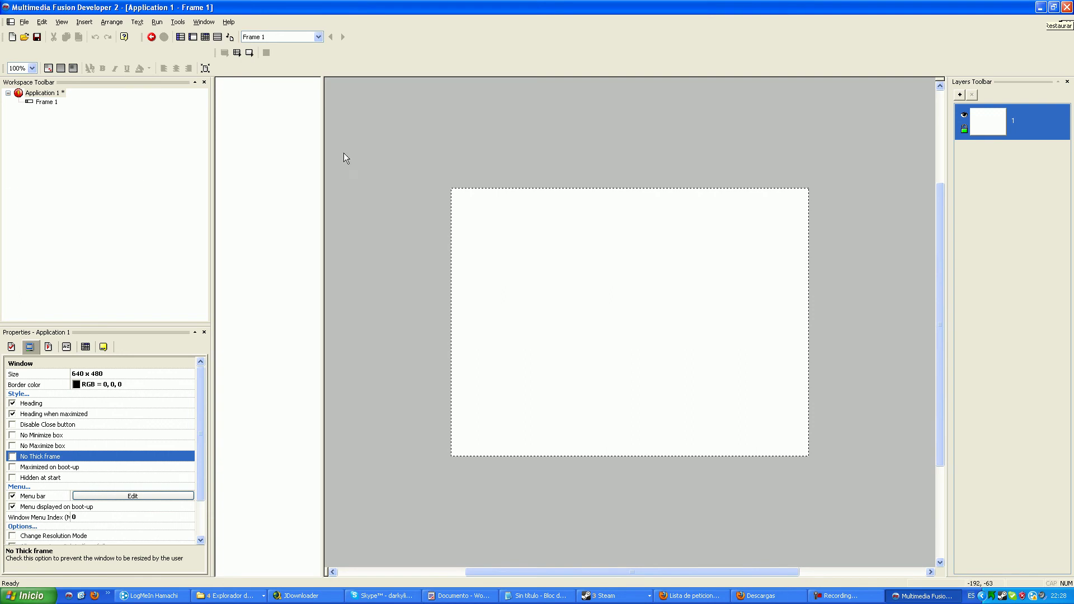
Step: Test resizing the running application window, turn on the No Thick frame option and run the frame again to compare
click(249, 53)
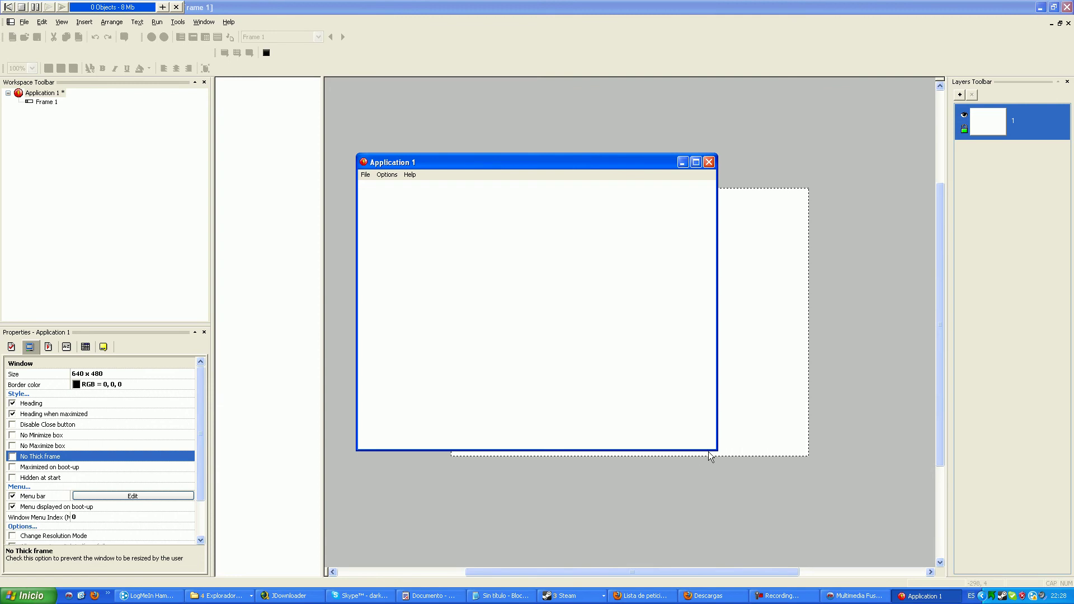
drag(709, 450, 861, 393)
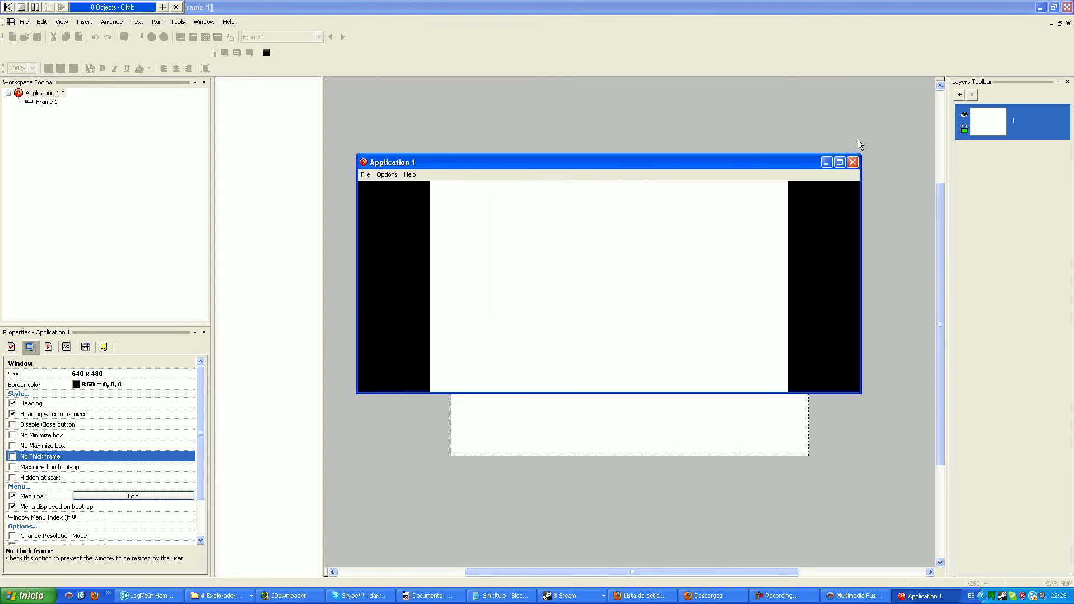
click(853, 162)
click(12, 457)
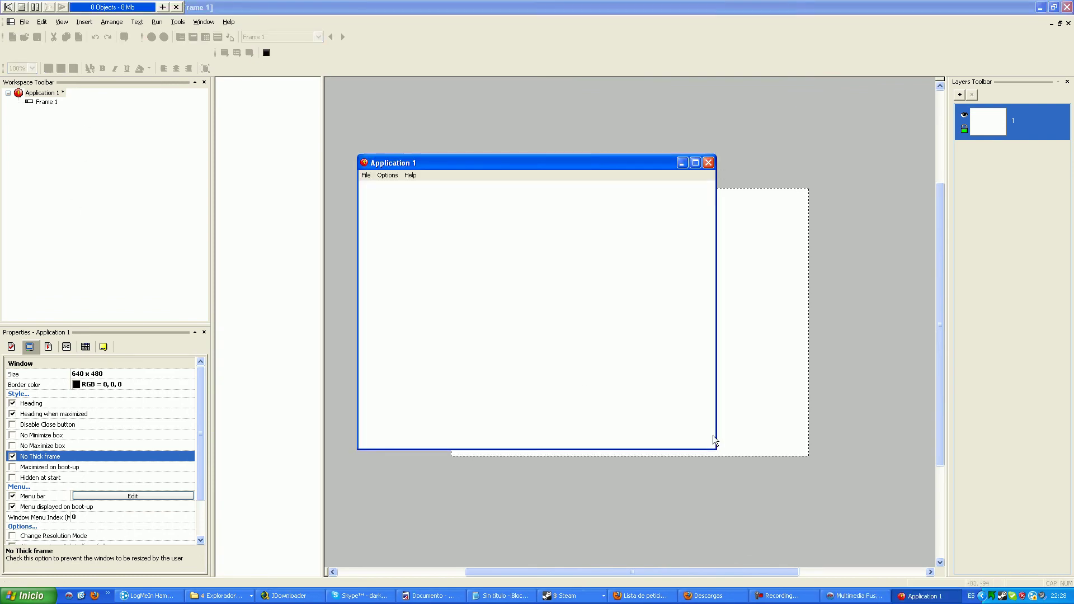
click(708, 162)
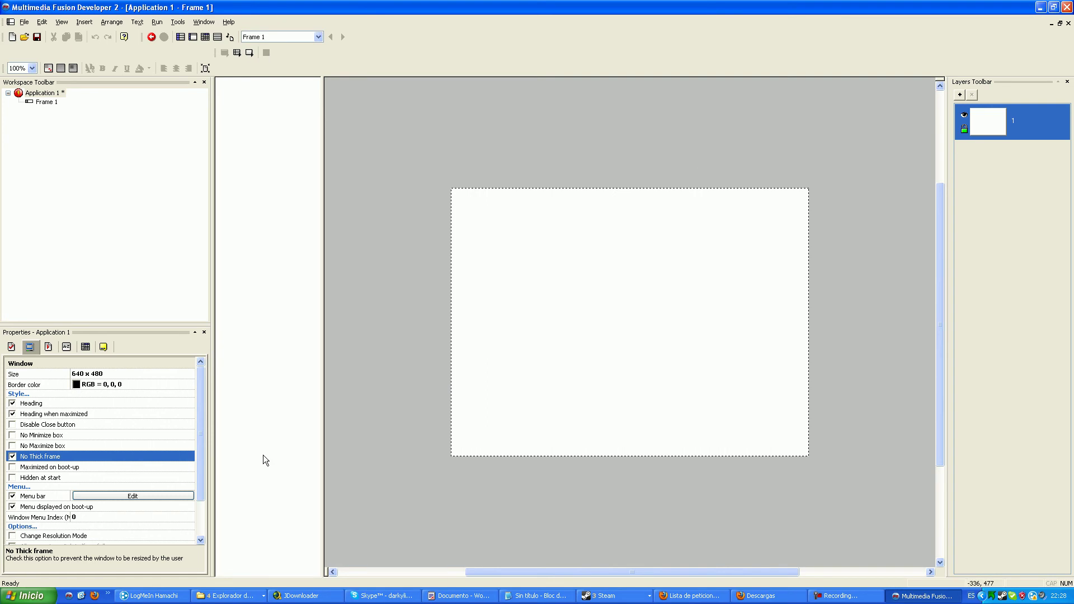
Step: Test the application with Maximized on boot-up turned on, and turn the option back off
click(30, 470)
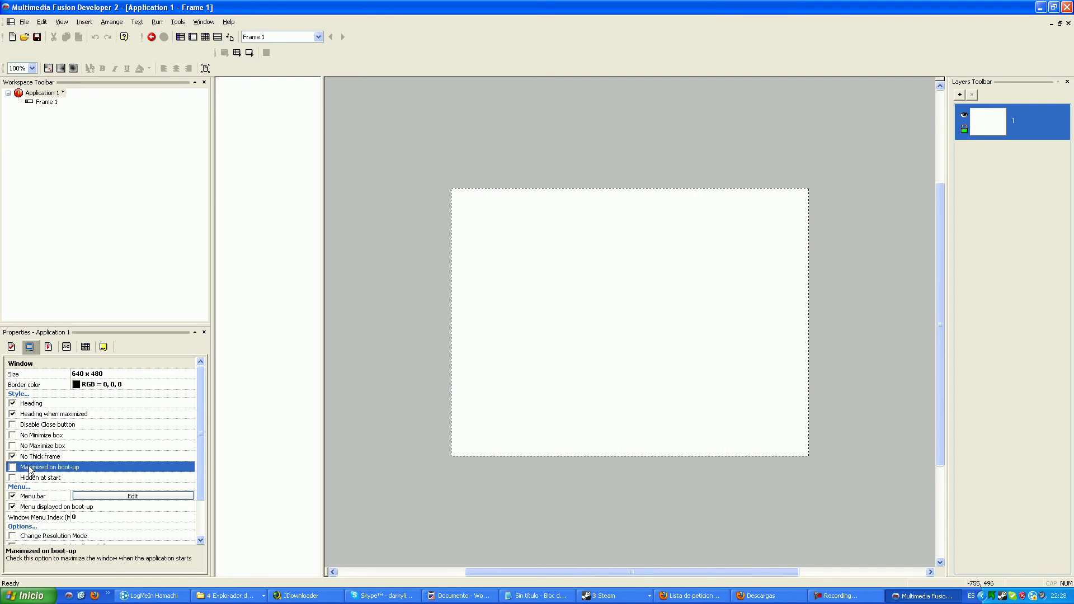
click(36, 457)
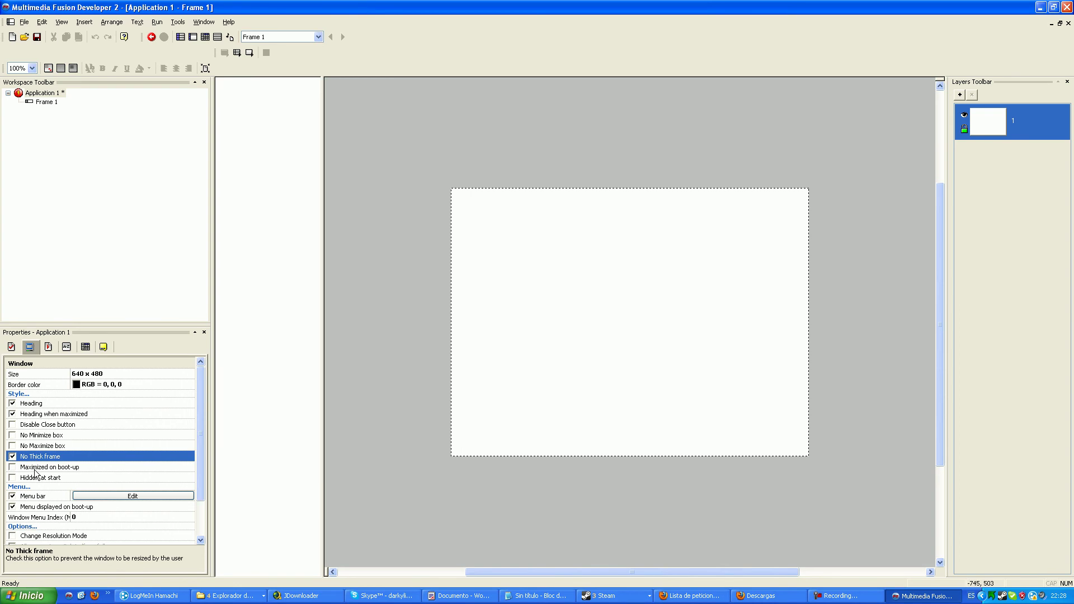
click(36, 470)
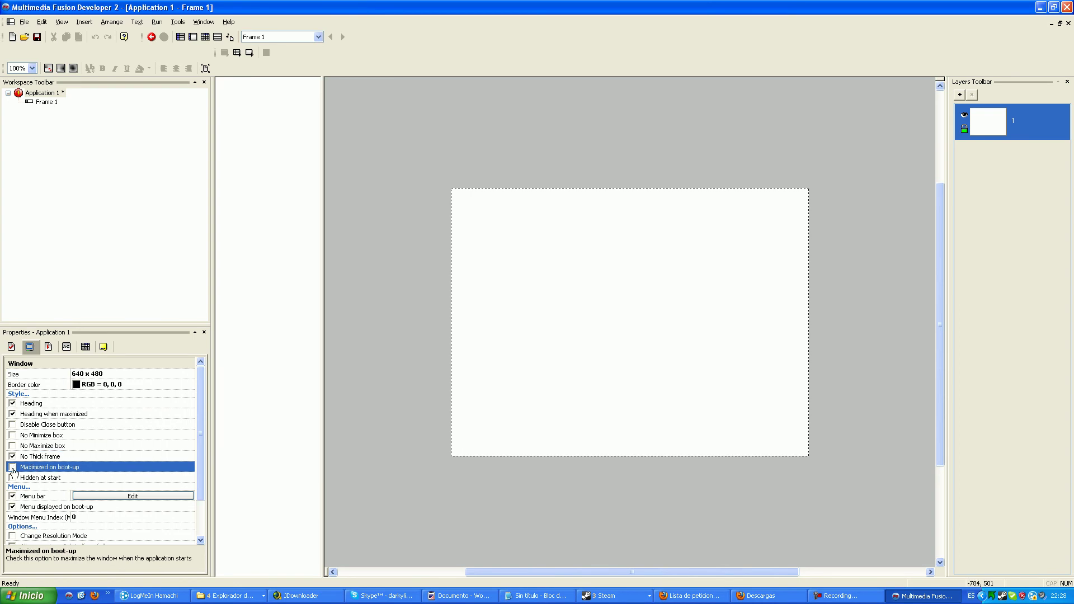
click(248, 55)
click(1067, 7)
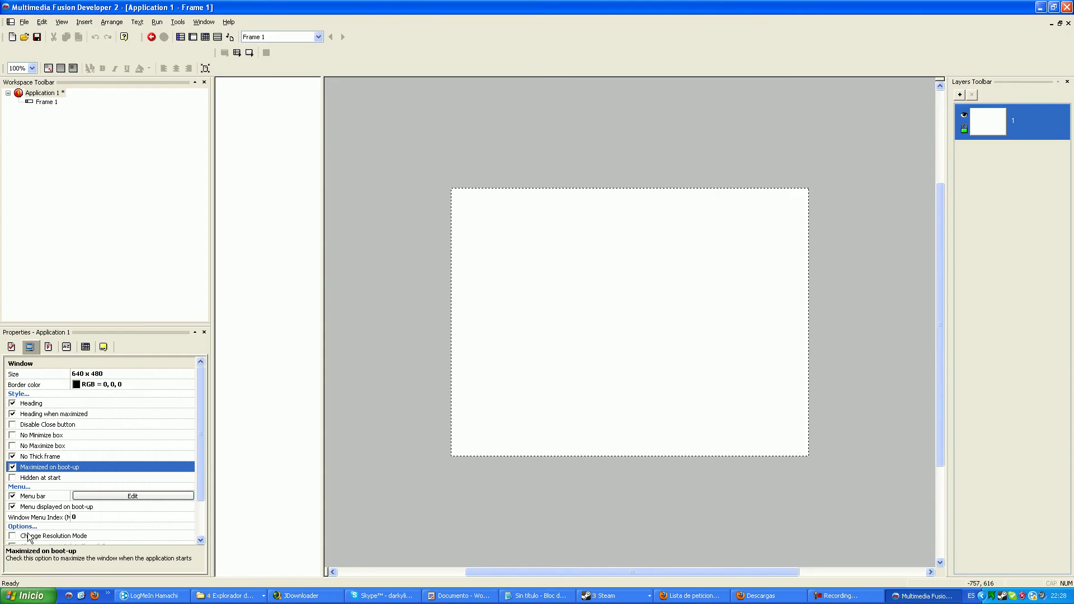
click(12, 468)
Step: Review the descriptions of the Hidden at start and Menu bar options
click(29, 477)
scroll(30, 480, down, 1)
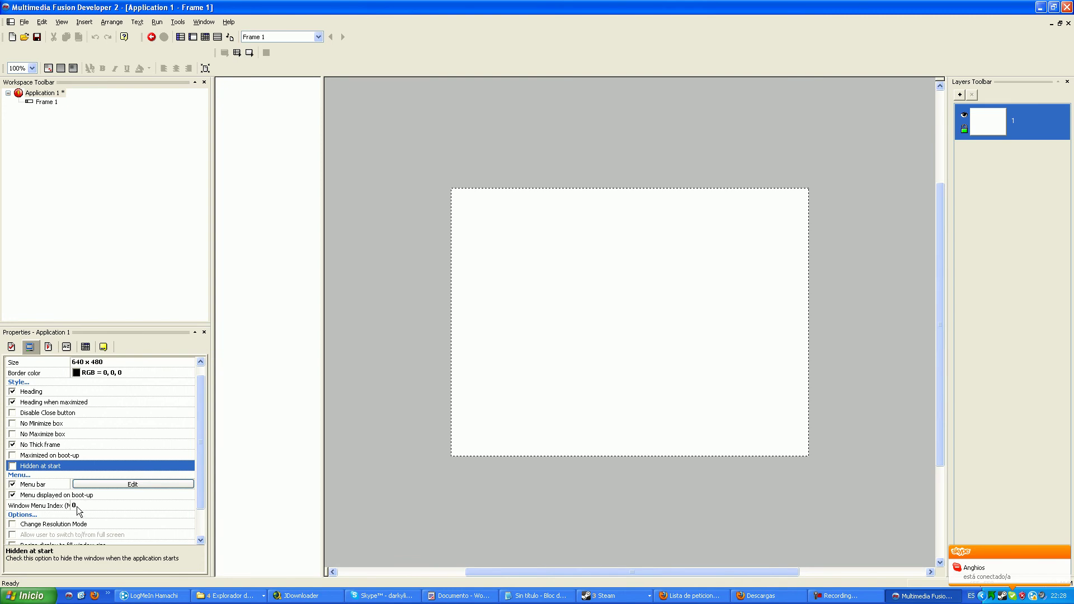
click(38, 485)
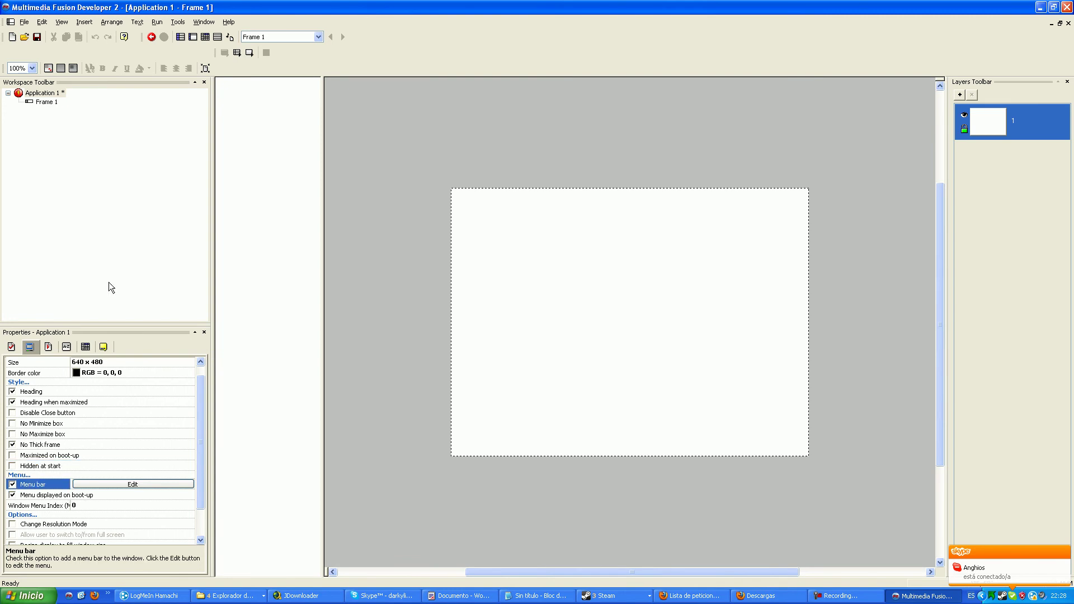
Step: Run the application, look through its File and Options menus and try the New command
click(238, 51)
click(366, 175)
mouse_move(381, 178)
click(372, 257)
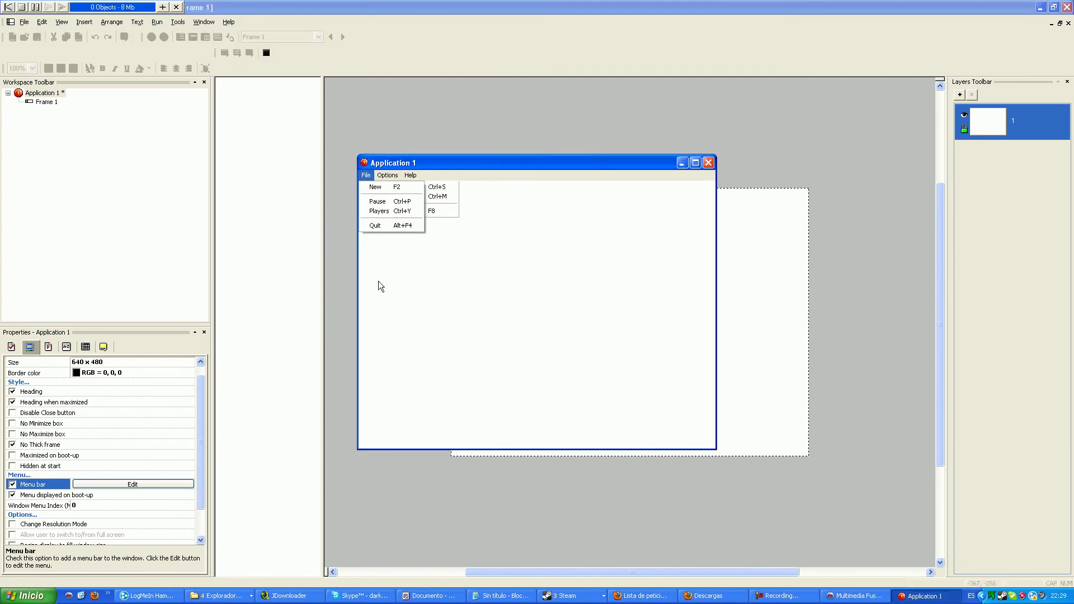
click(365, 175)
click(369, 190)
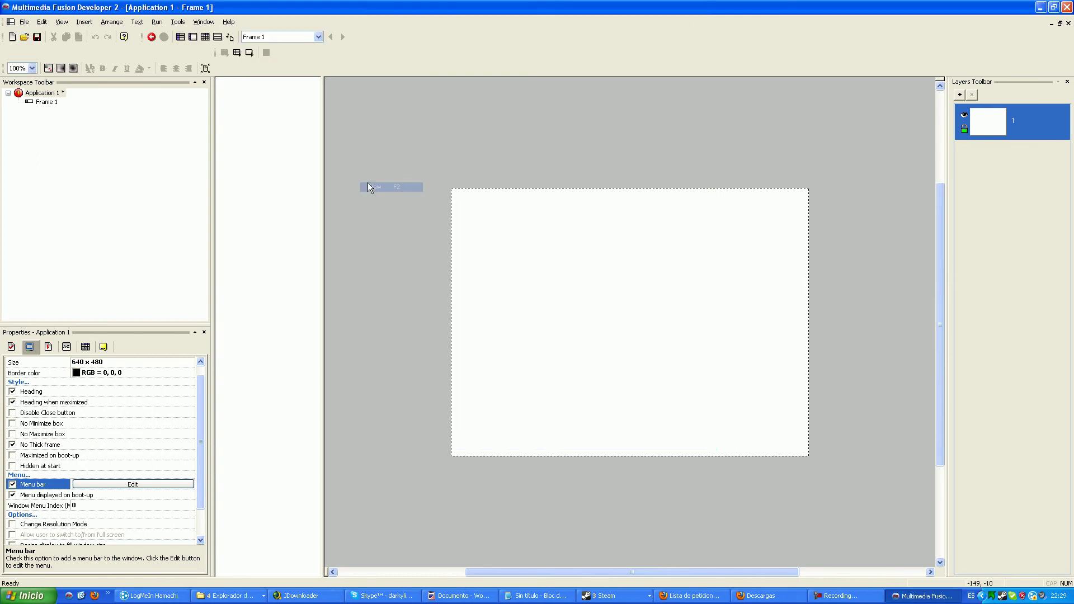
Step: Run the application again, pause it with the File menu's Pause command and continue
click(151, 37)
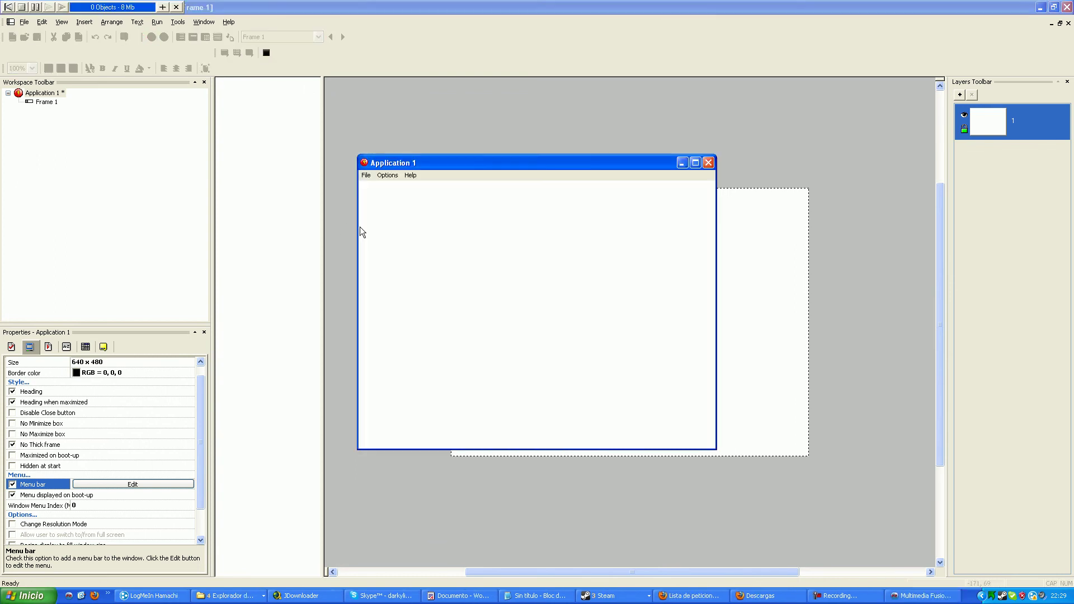
click(366, 175)
click(372, 201)
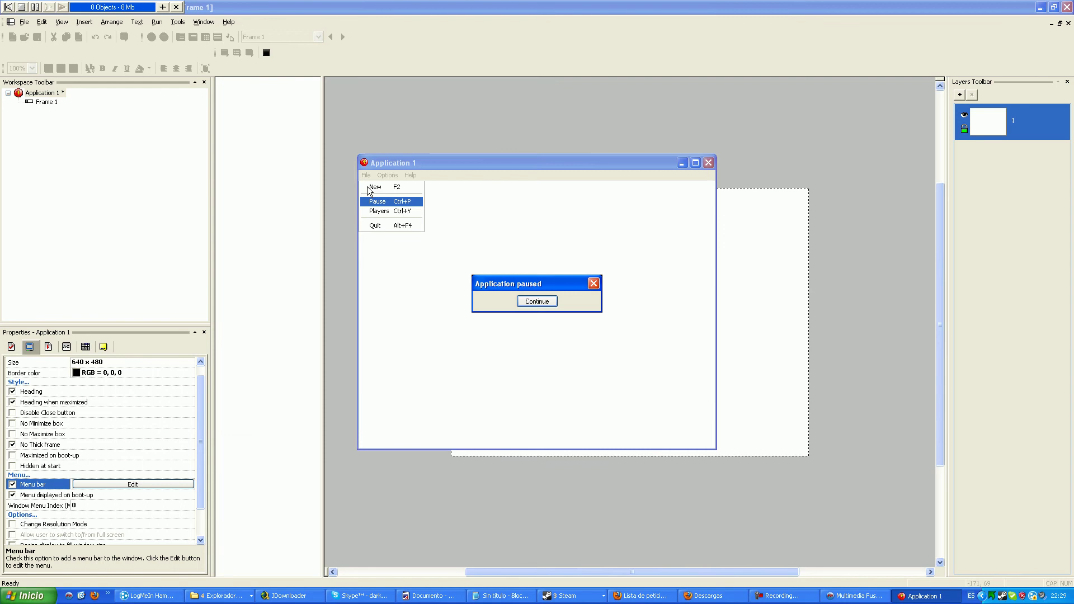
click(534, 305)
Step: Inspect the Player controls and the keyboard settings of player 1 in the running application, cancelling without changes
click(366, 175)
click(378, 211)
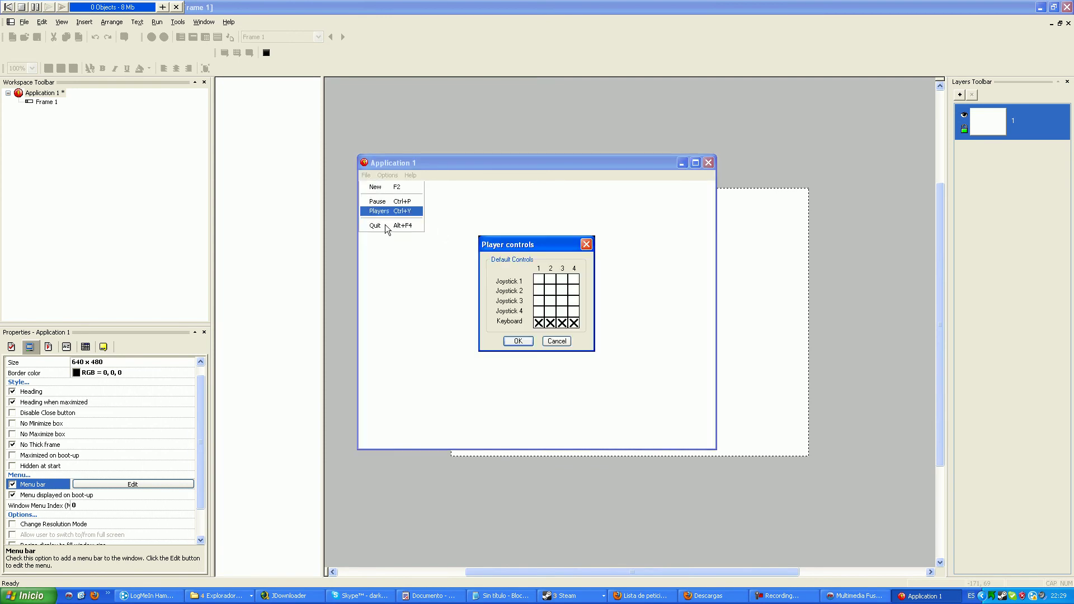
click(538, 323)
click(558, 338)
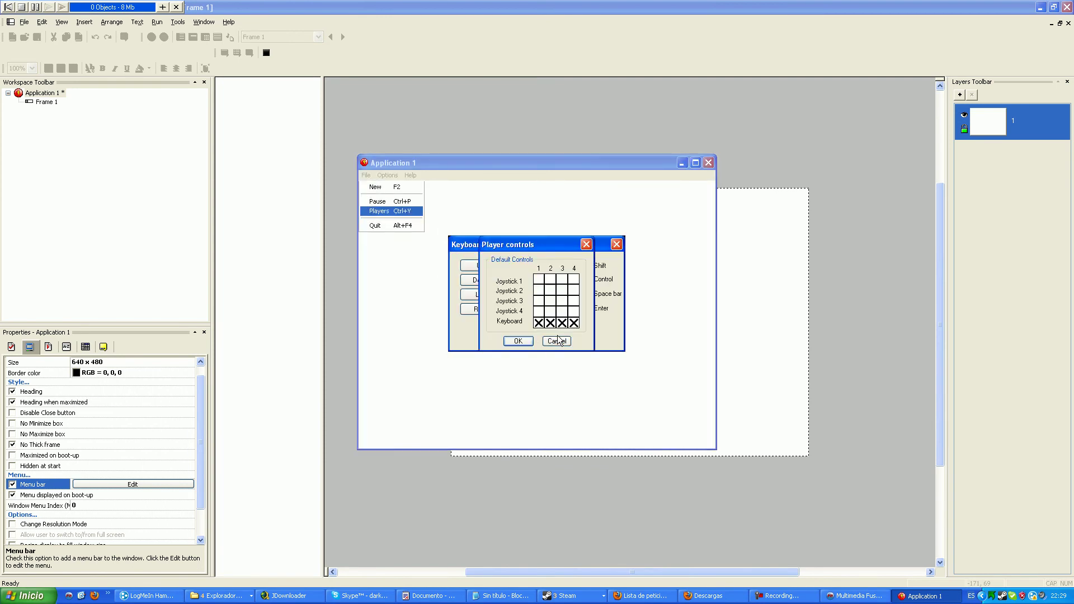
click(555, 340)
Step: View the Options and Help menus of the running application and close it
click(387, 175)
mouse_move(411, 175)
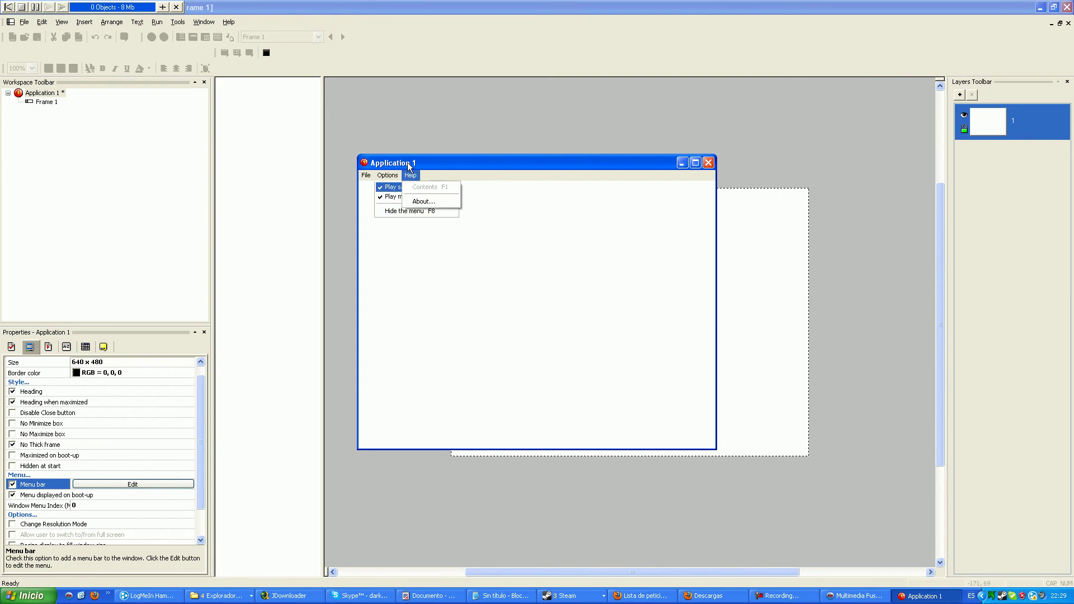
click(708, 163)
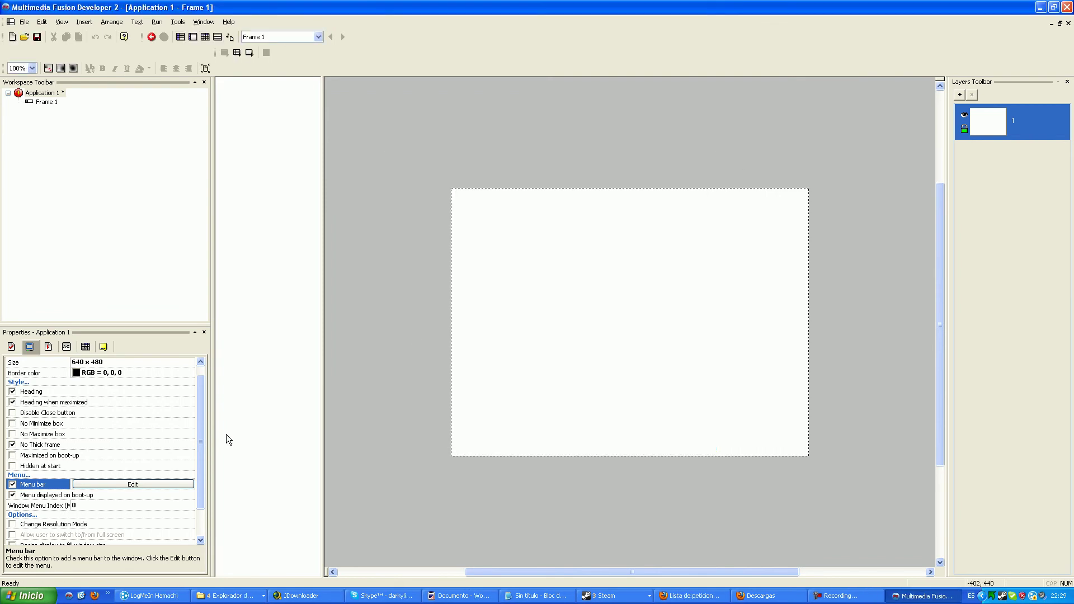
Step: View the default menu entries in the Application menu editor and cancel without changes
click(160, 484)
mouse_move(233, 175)
mouse_down()
mouse_move(229, 212)
mouse_move(231, 173)
mouse_up()
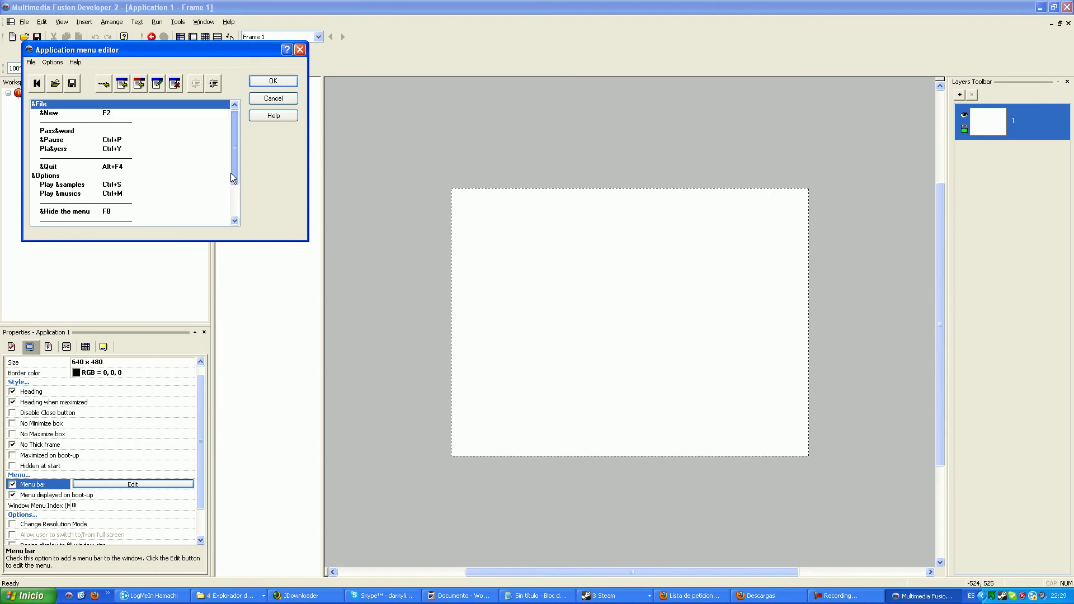
click(261, 98)
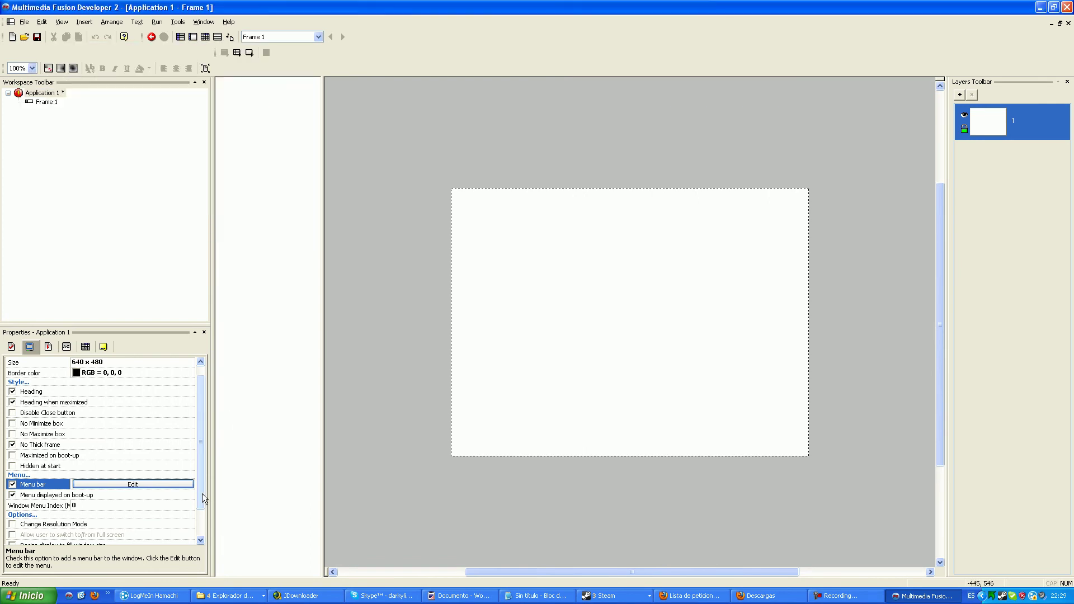
Step: Review the Menu displayed on boot-up and Window Menu Index (MDI) properties
drag(202, 493, 199, 516)
click(112, 459)
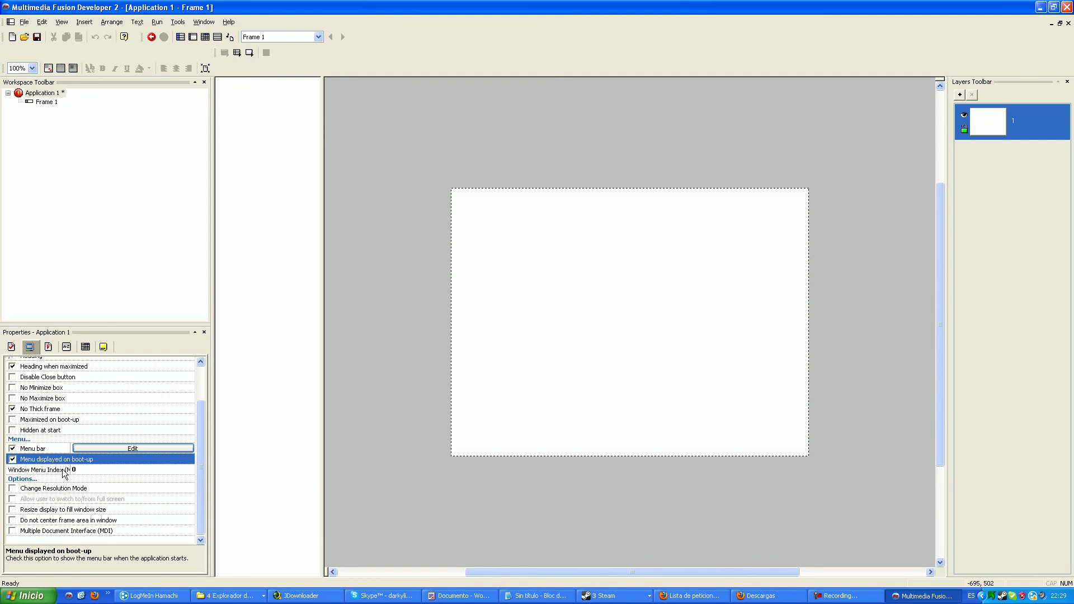
click(31, 472)
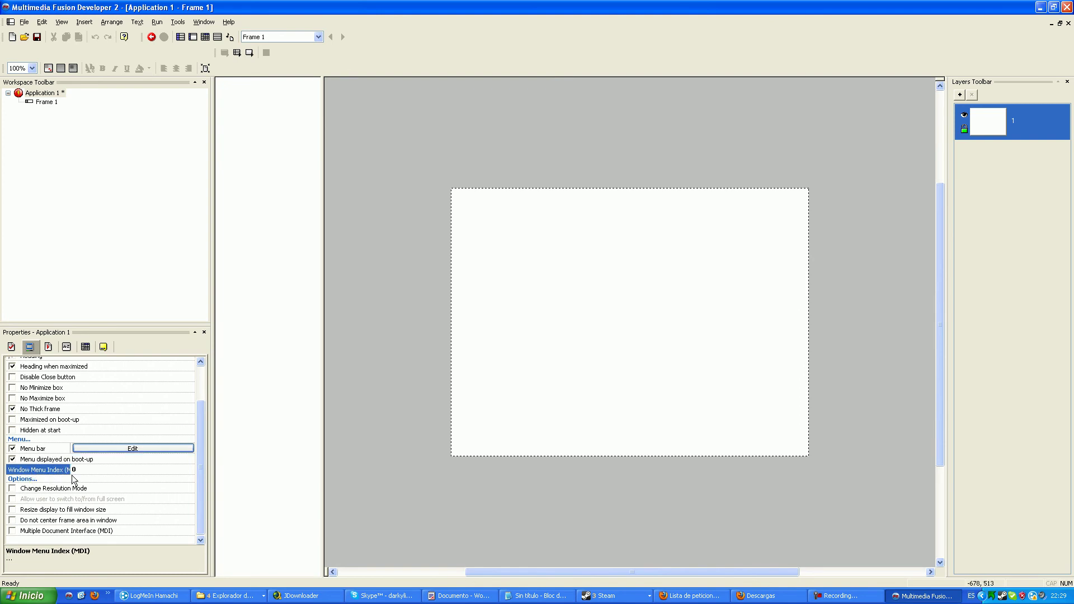
Step: Examine the Change Resolution Mode and Allow user to switch to/from full screen options, toggling Change Resolution Mode on and back off
click(57, 481)
click(59, 488)
click(61, 500)
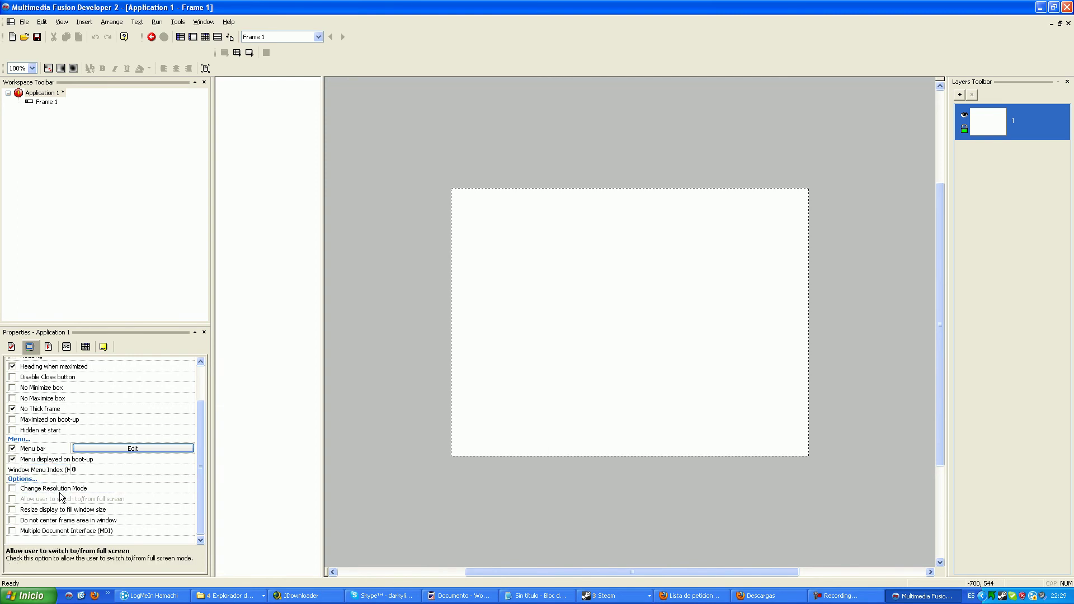
click(62, 489)
click(63, 480)
click(63, 490)
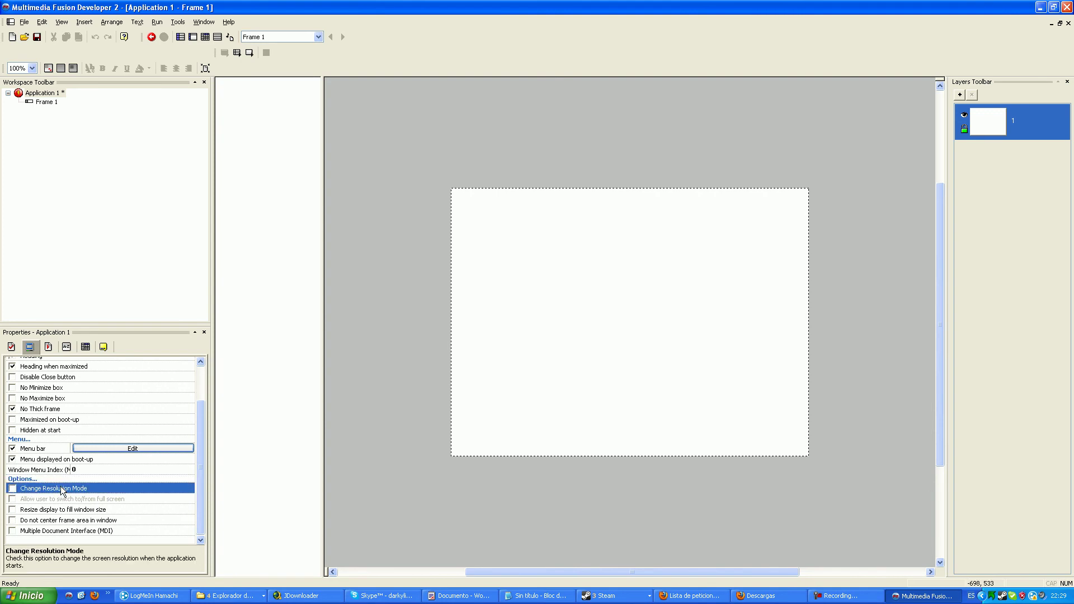
click(36, 501)
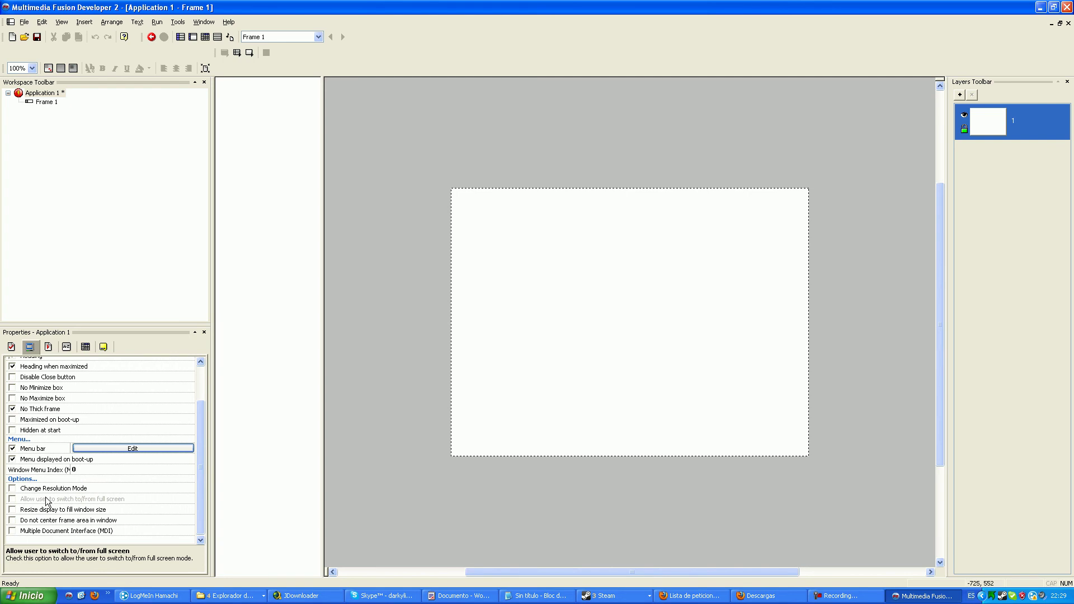
click(12, 489)
click(13, 489)
Step: Run the frame with Resize display to fill window size turned off, maximize its window and close it
click(42, 511)
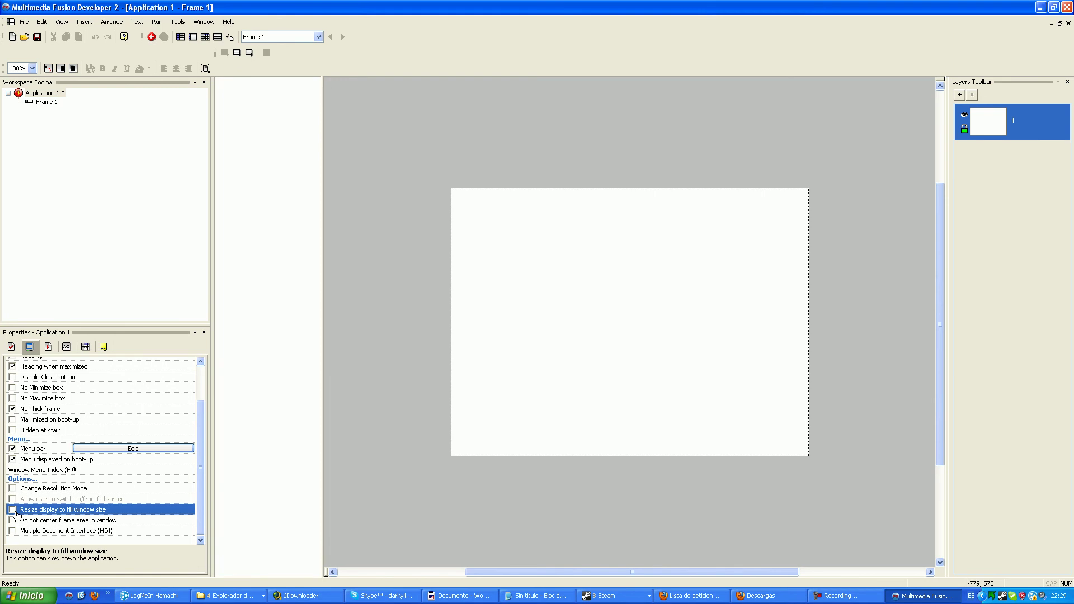
click(237, 52)
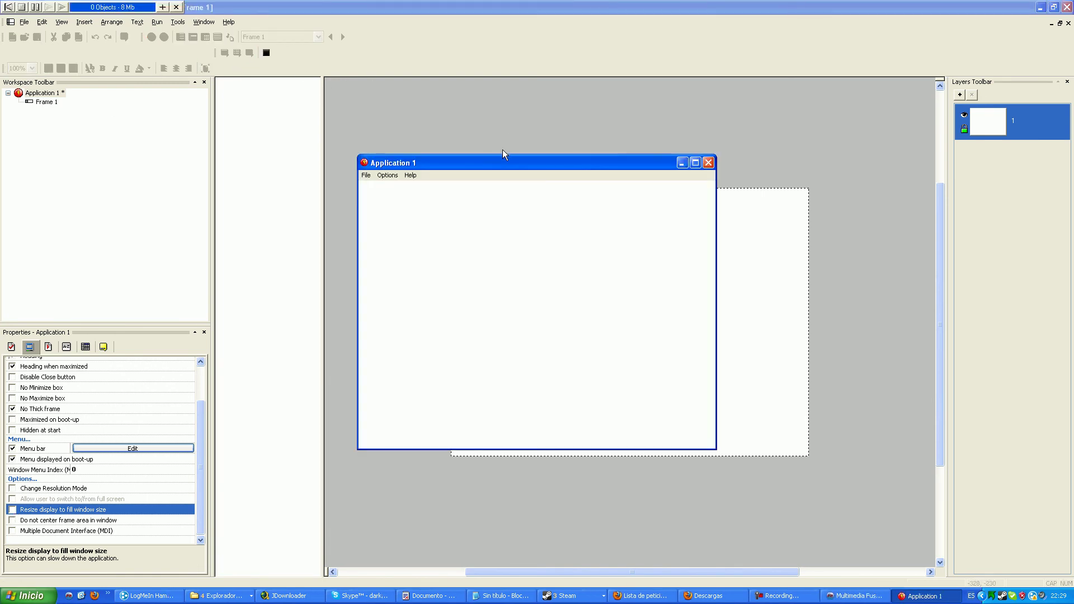
drag(501, 156, 506, 138)
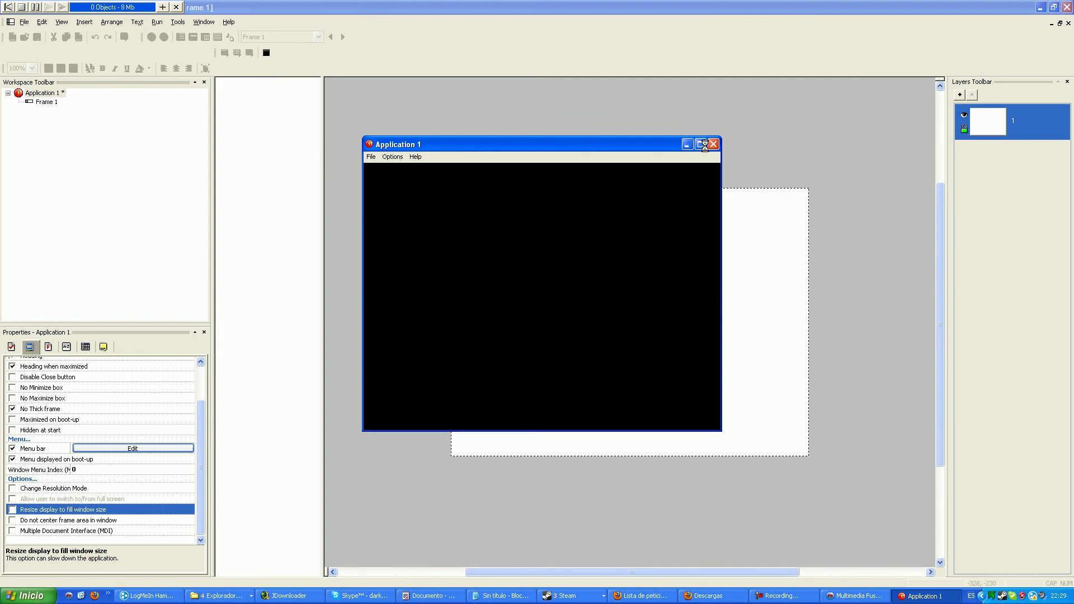
click(702, 145)
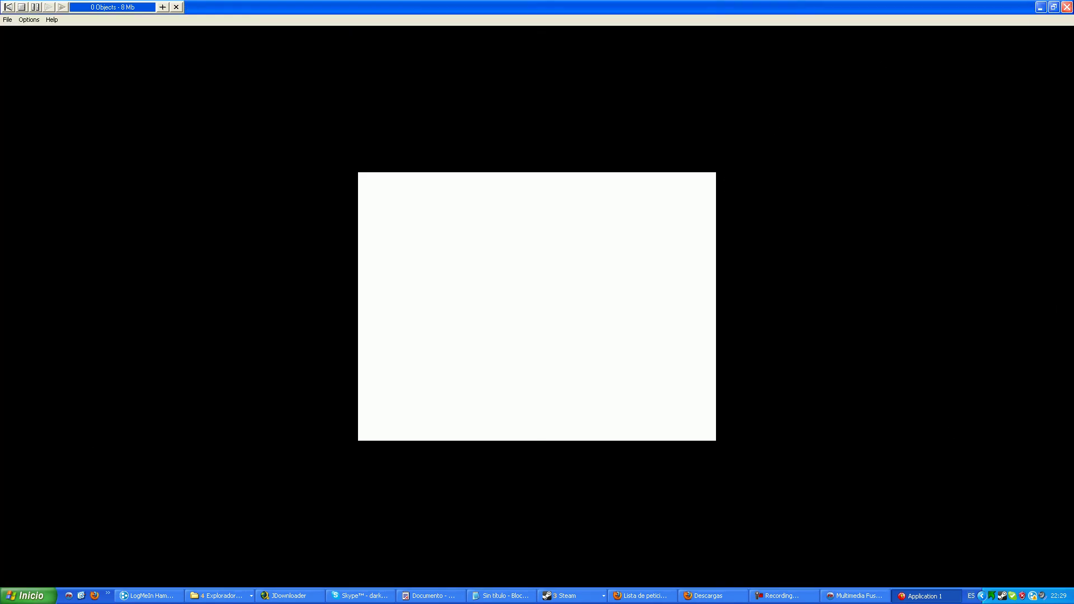
click(1067, 6)
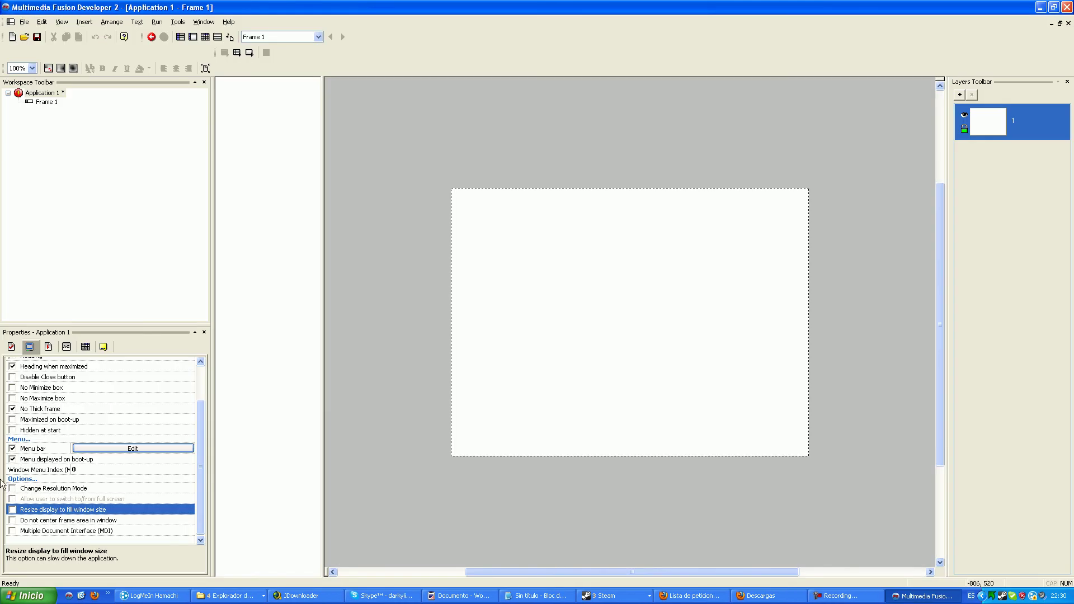
Step: Test the maximized application window with Resize display to fill window size turned on, and close it
key(F8)
click(696, 162)
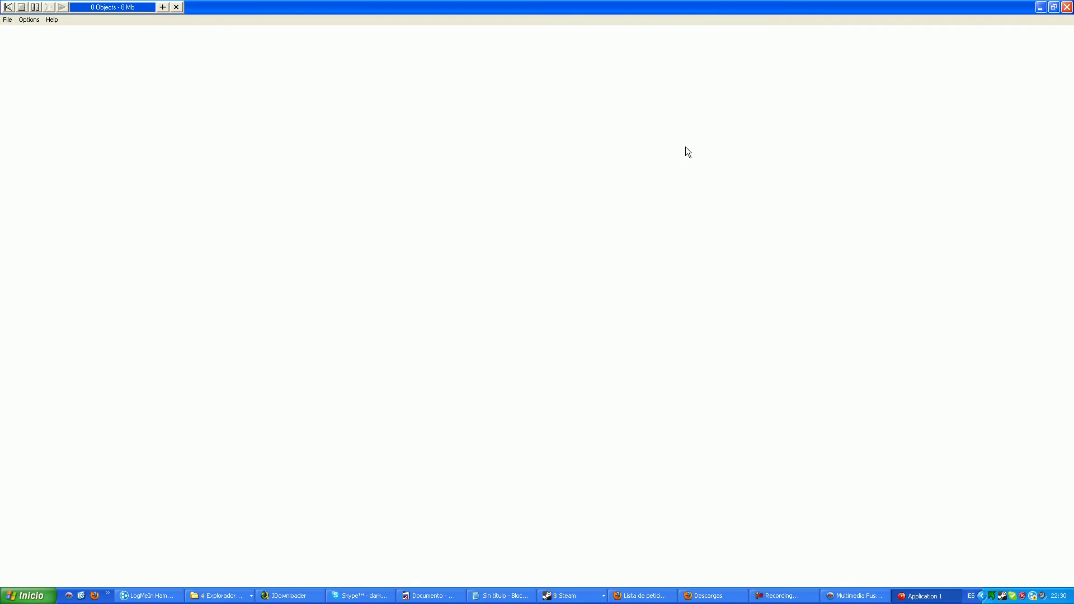
click(1067, 7)
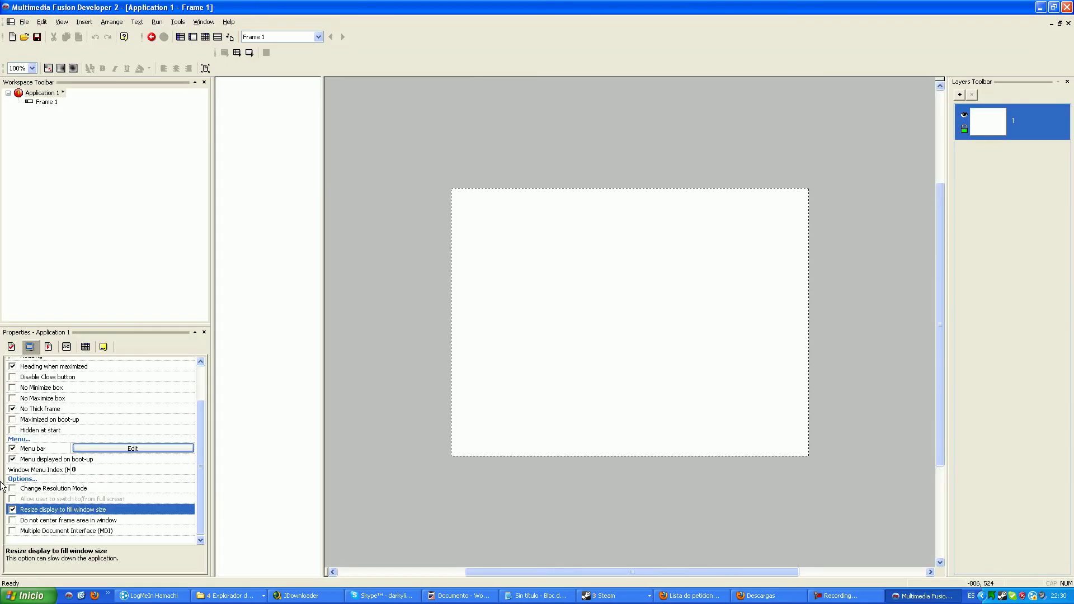
Step: Turn off Resize display to fill window size, enable Do not center frame area in window, and test it in a maximized window
click(14, 521)
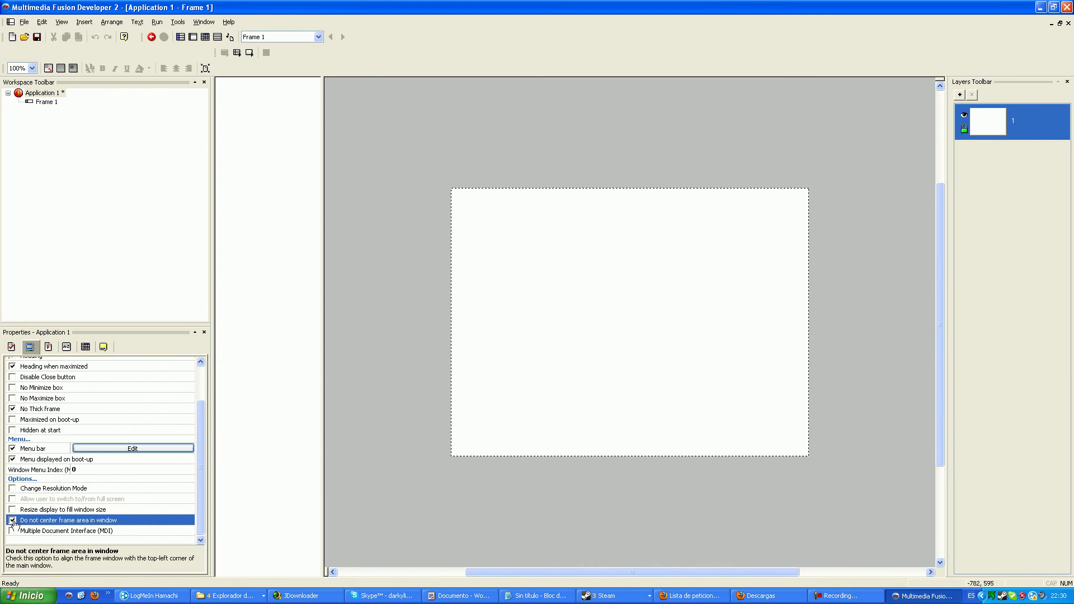
click(249, 54)
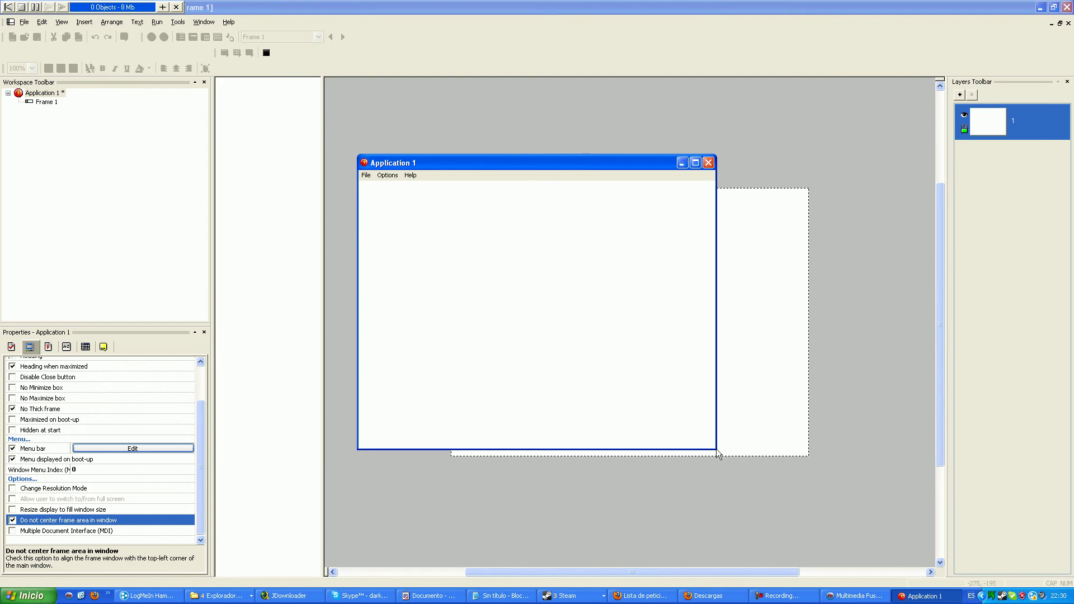
click(696, 163)
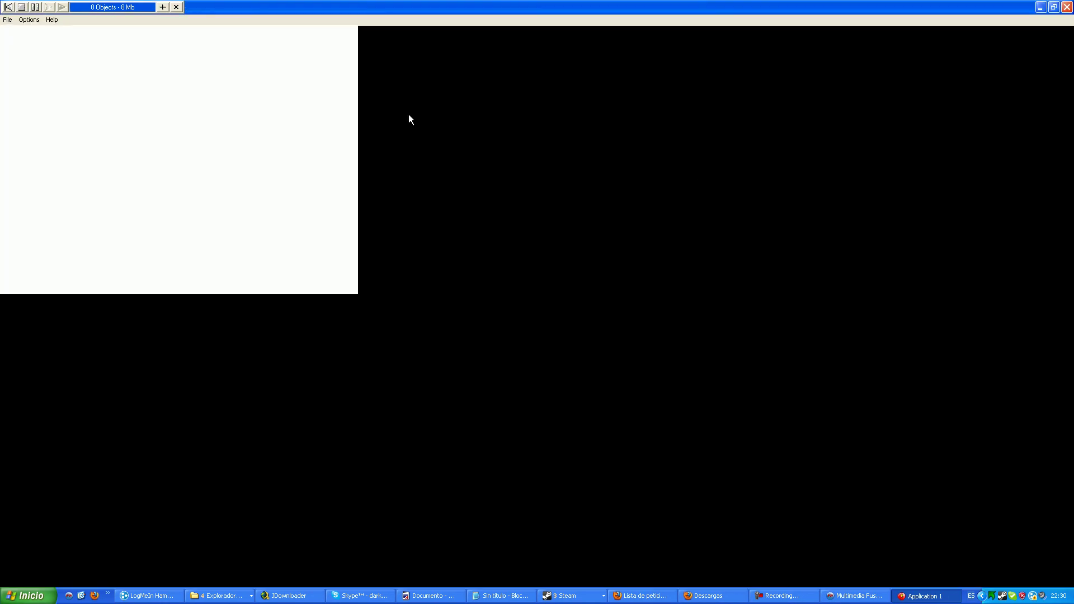
Step: Close the test window, turn off Do not center frame area in window, and view the Multiple Document Interface (MDI) option
click(1067, 7)
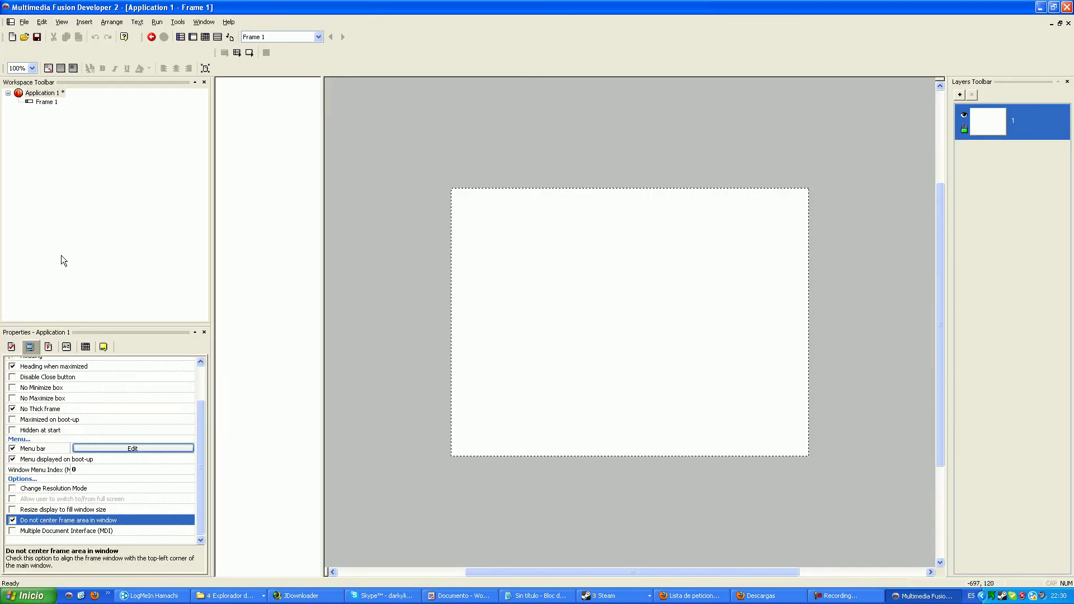
click(13, 520)
click(31, 533)
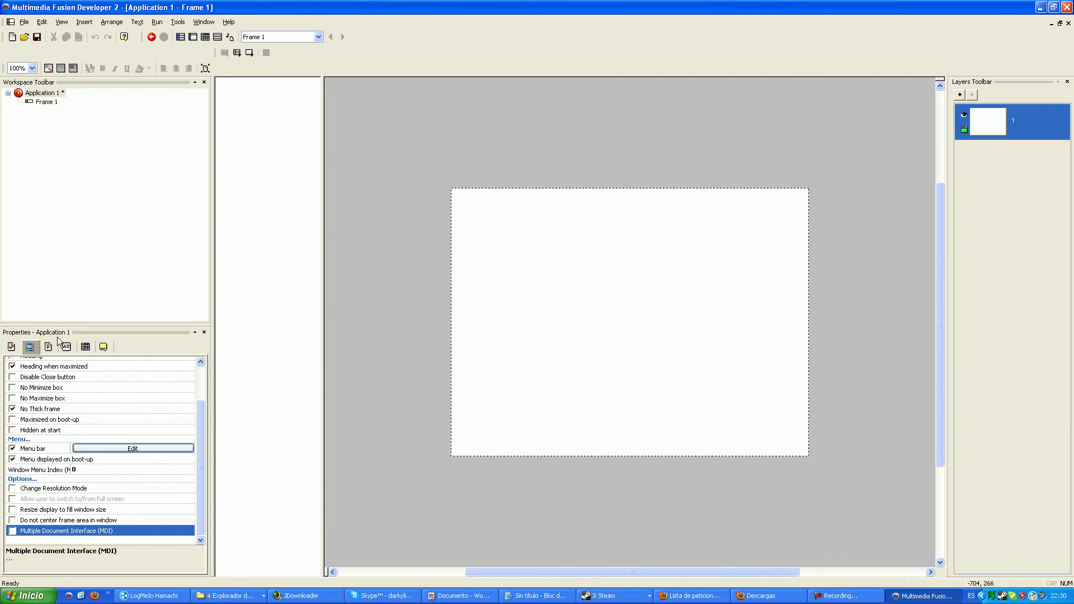
drag(197, 405, 193, 349)
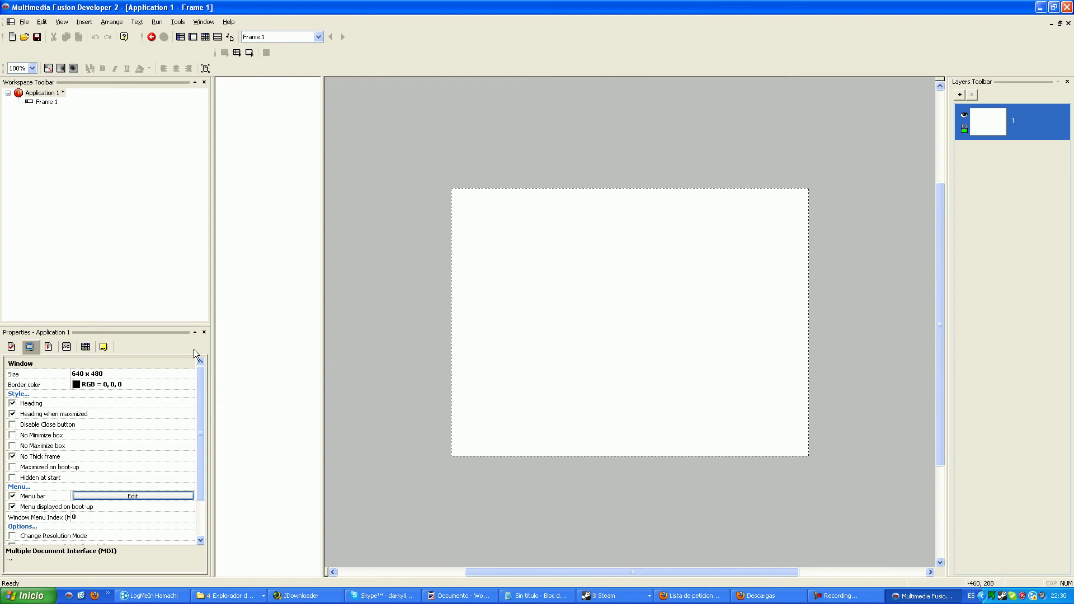
Step: Set the application's runtime frame rate to 60 and view the description of Machine-independent speed
click(48, 348)
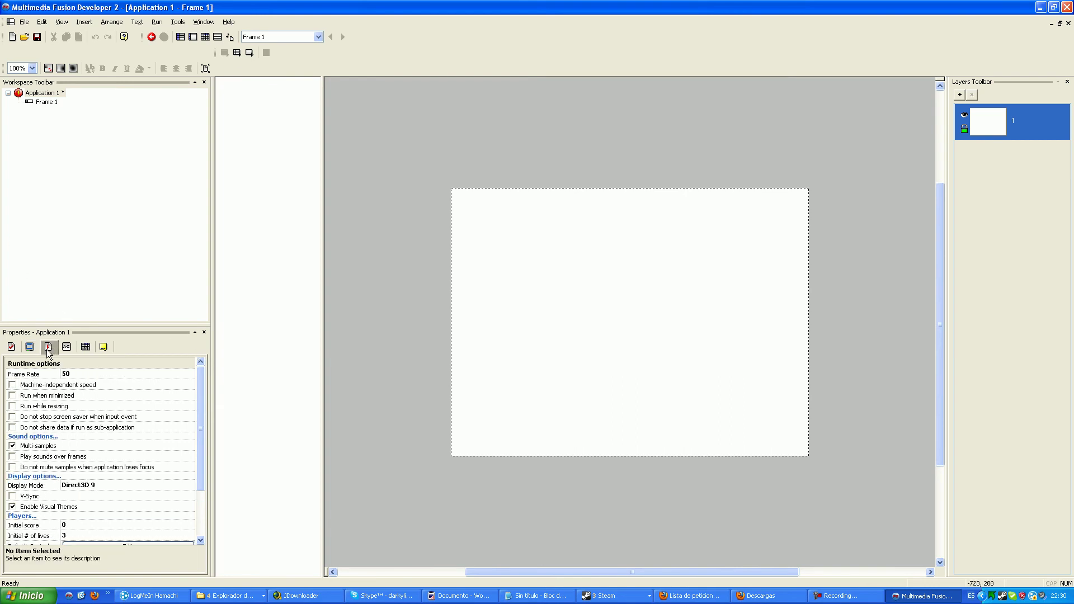
click(44, 375)
click(67, 374)
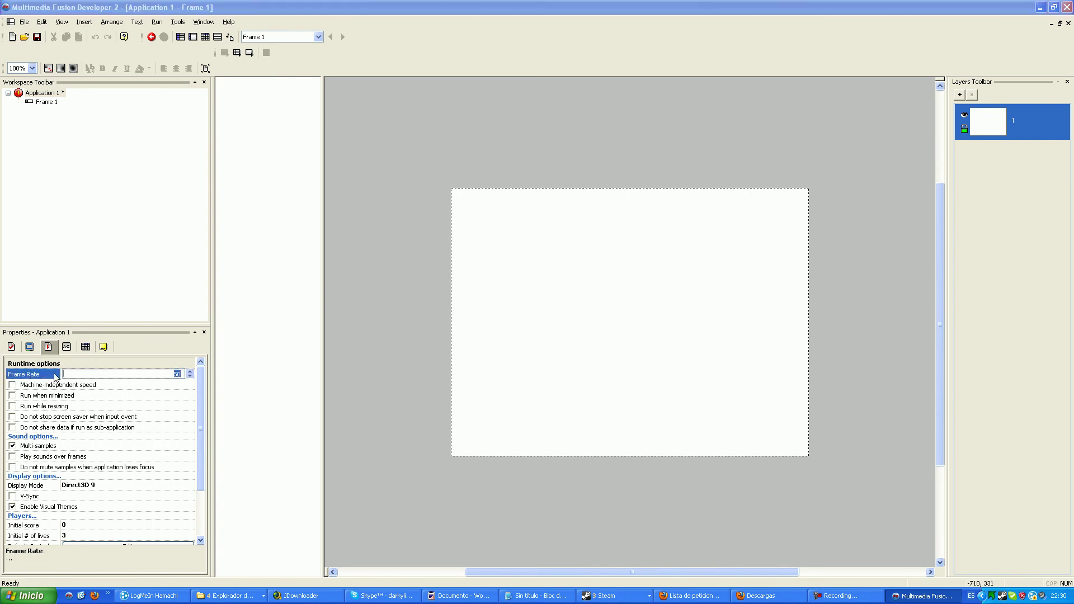
click(56, 376)
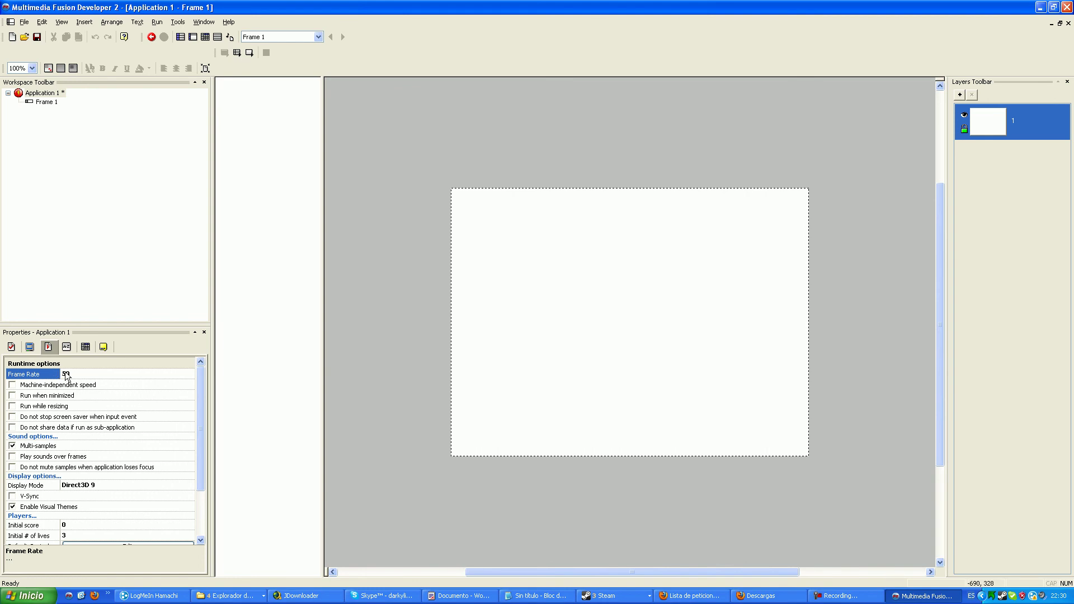
click(65, 373)
click(49, 379)
click(61, 375)
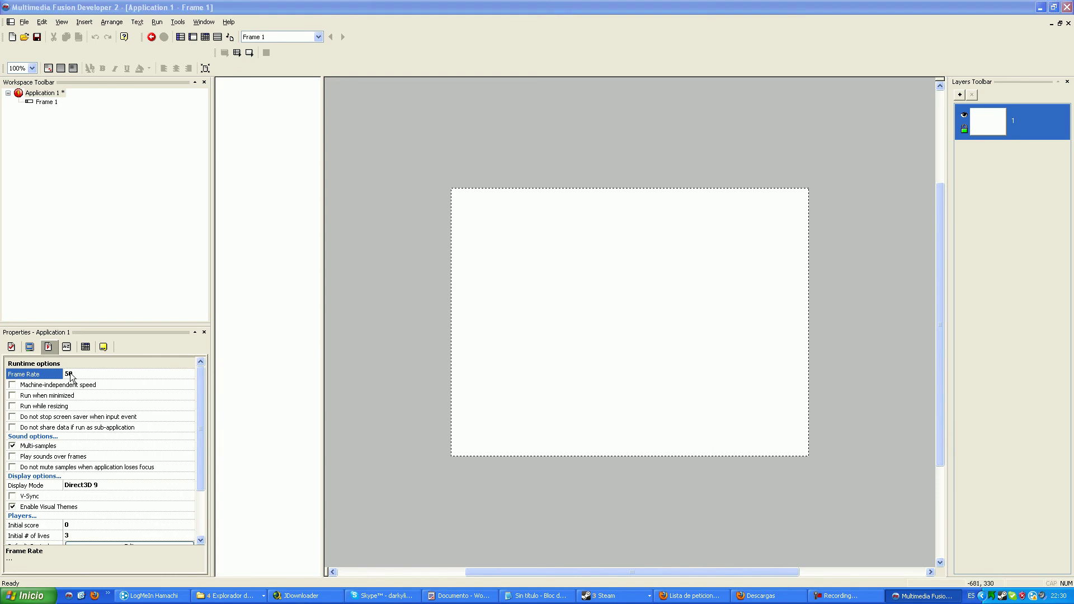
text(60)
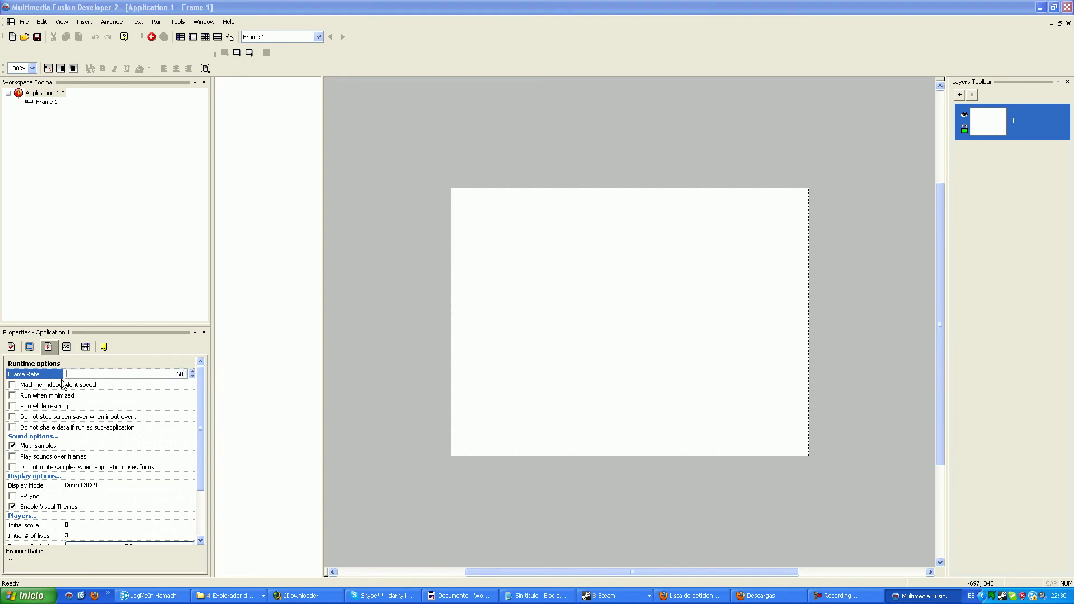
key(Return)
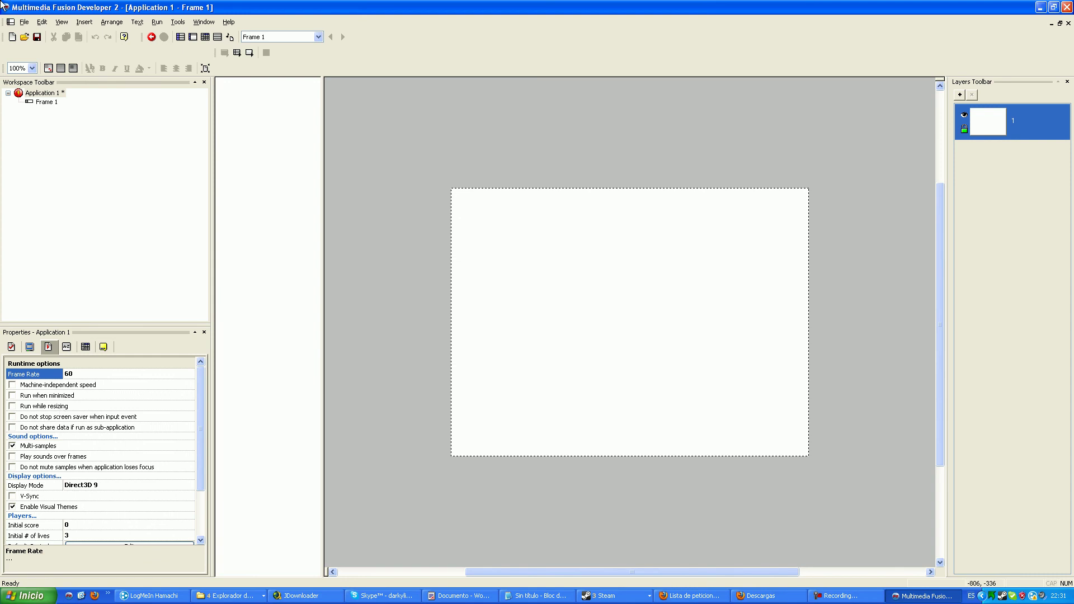
click(33, 386)
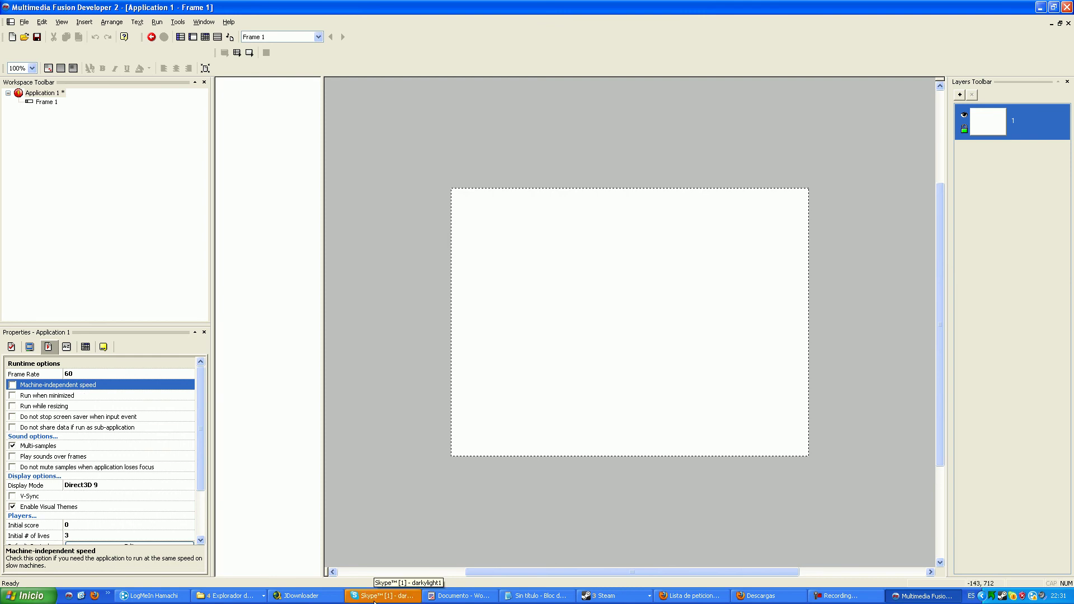
right_click(867, 596)
click(850, 561)
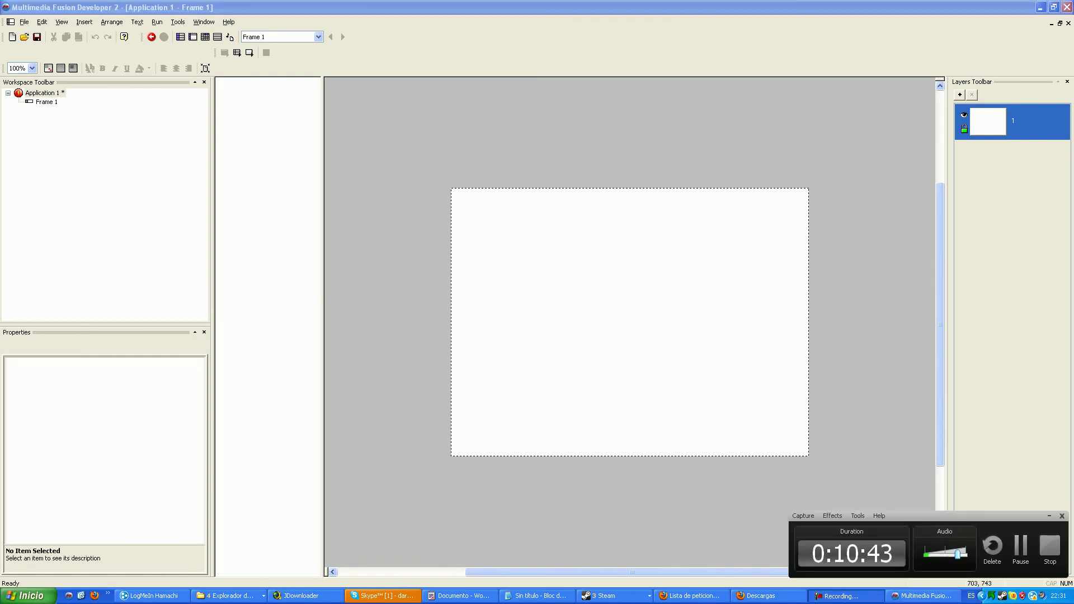
click(646, 407)
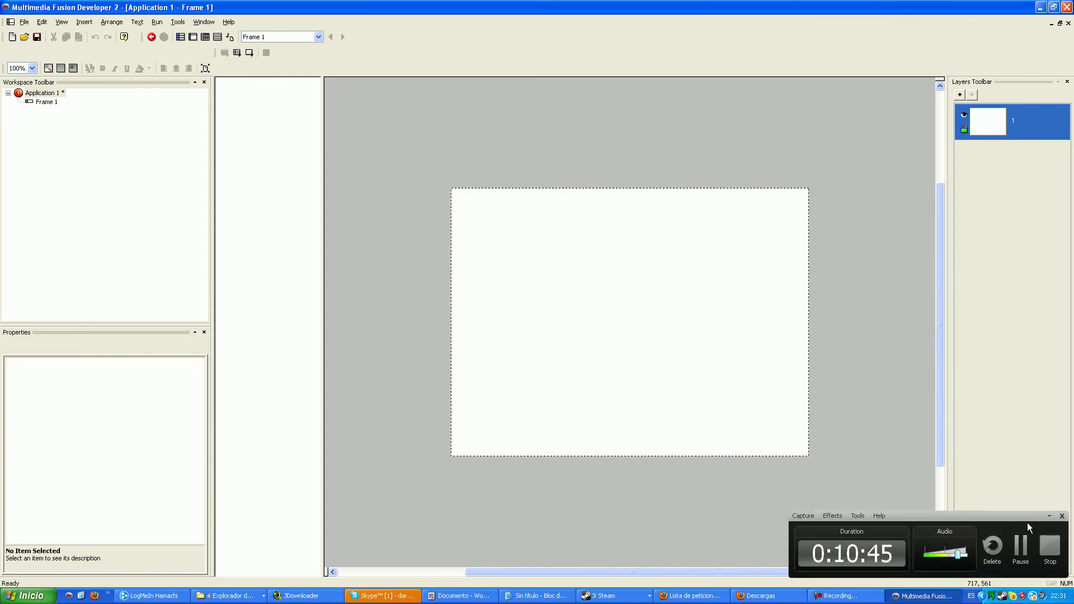
click(1049, 515)
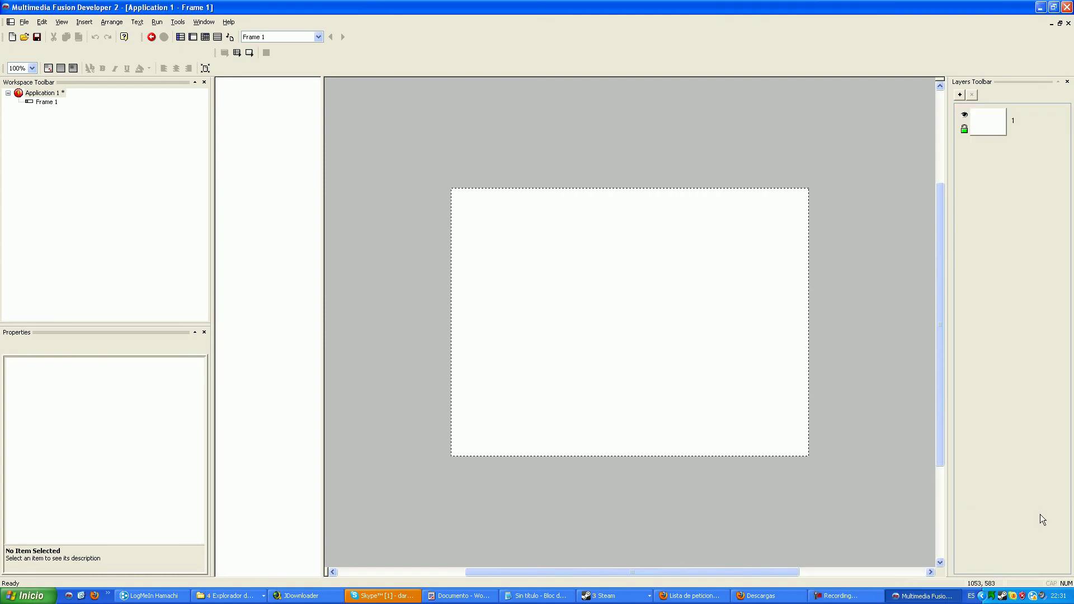
Step: Examine Application 1's Run when minimized, Run while resizing, Do not stop screen saver when input event and Do not share data if run as sub-application options
click(32, 94)
click(59, 397)
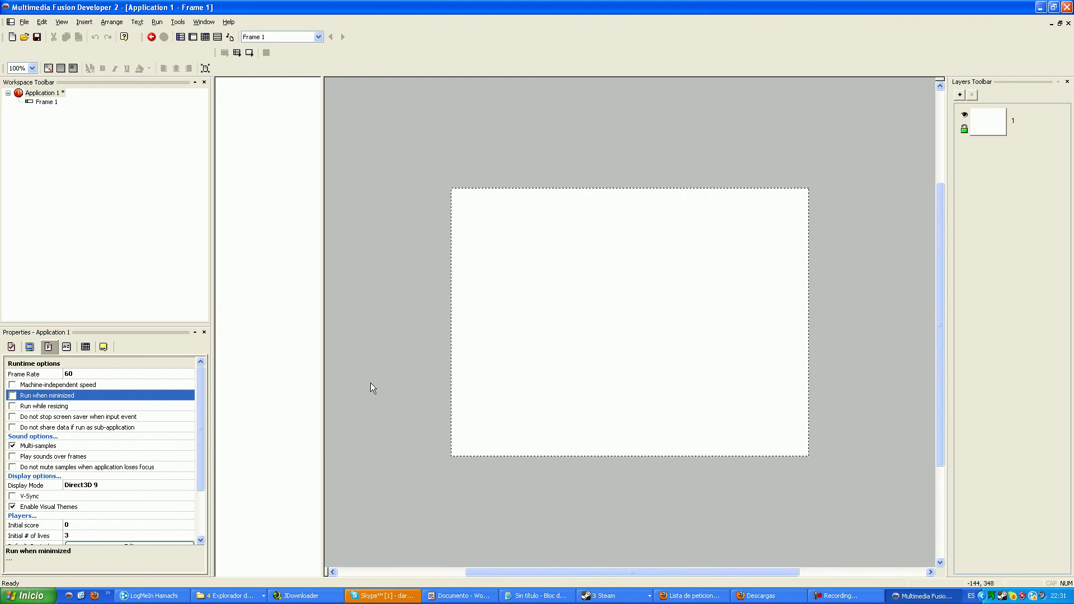
click(70, 407)
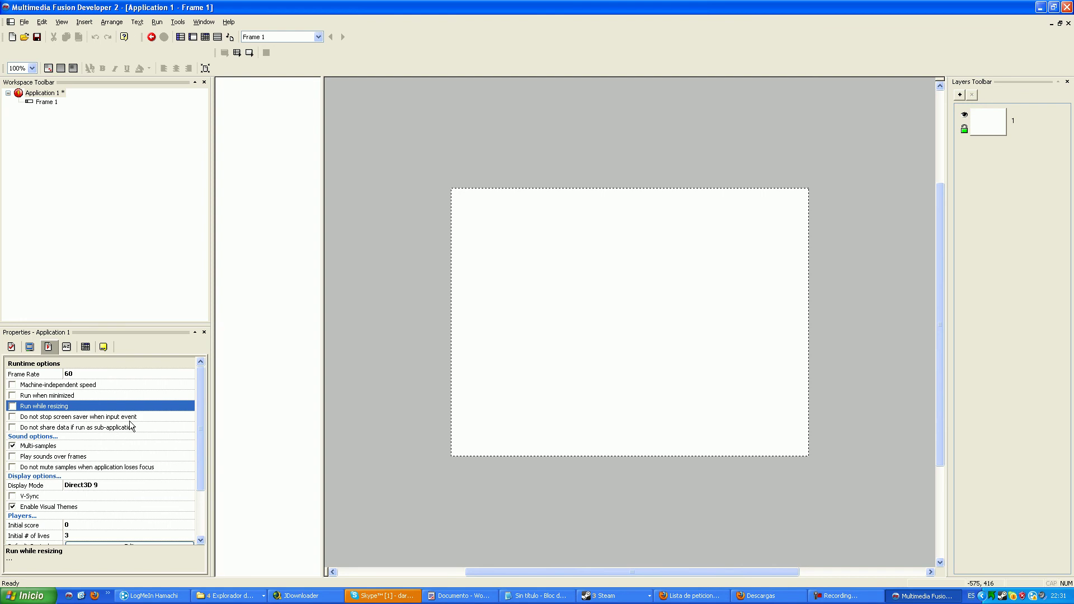
click(129, 421)
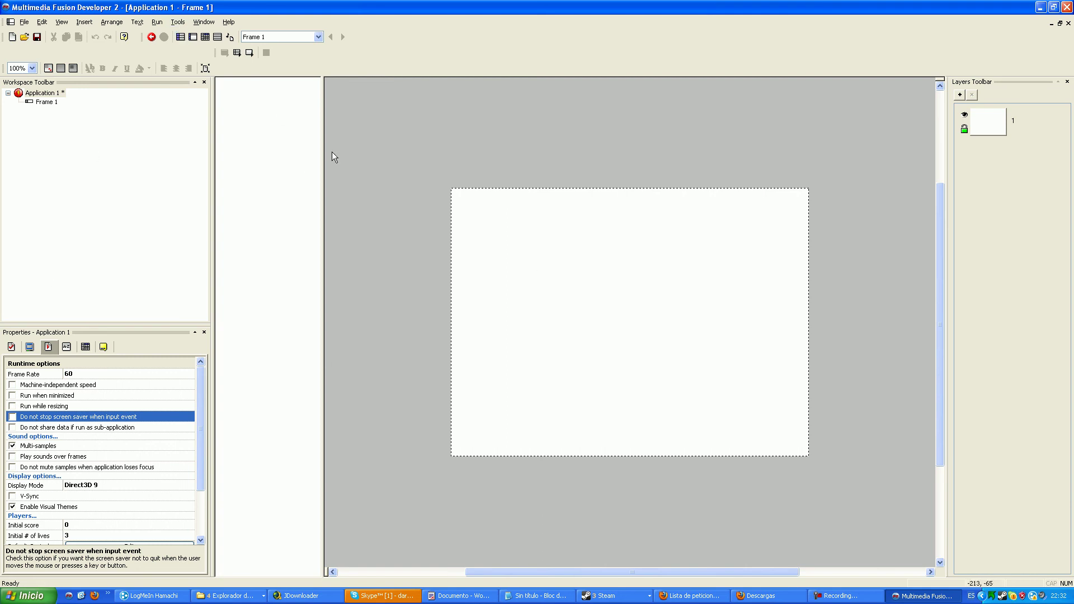
click(49, 429)
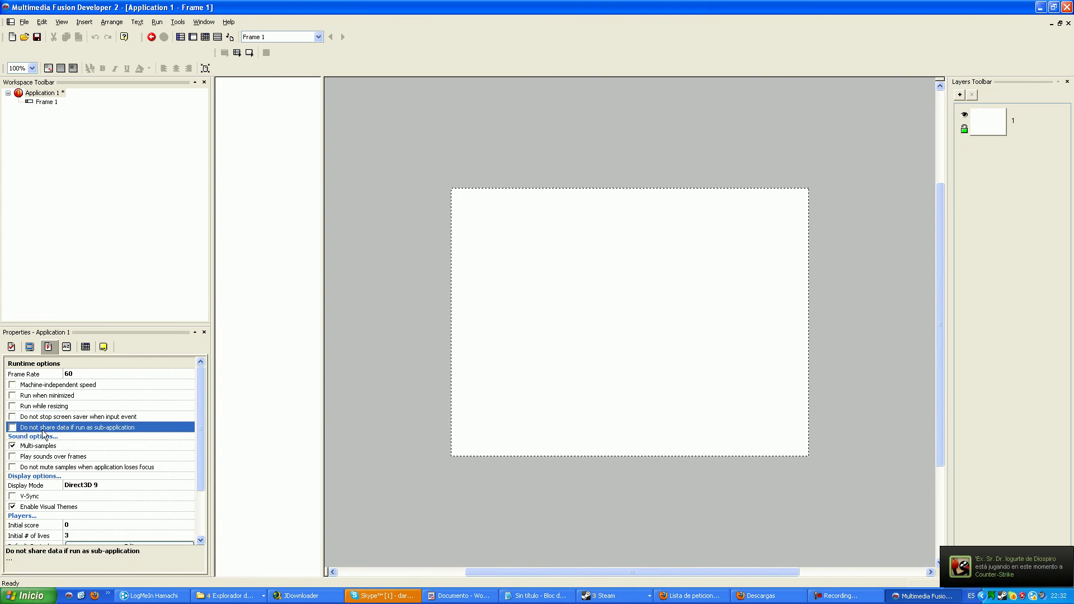
click(397, 394)
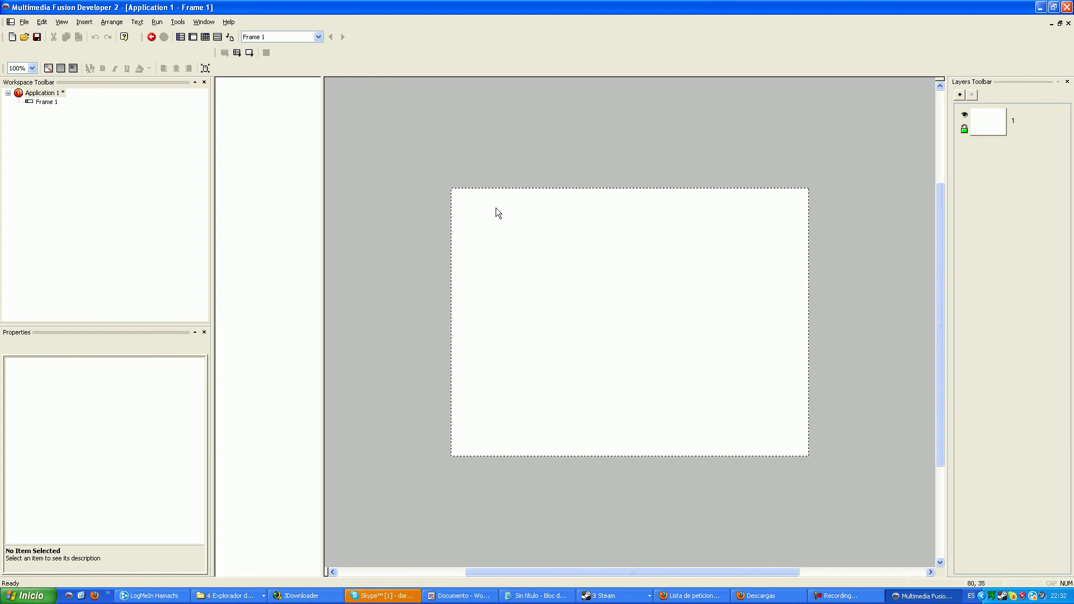
Step: Review the available display modes in Application 1's runtime options, keeping Direct3D 9
click(38, 93)
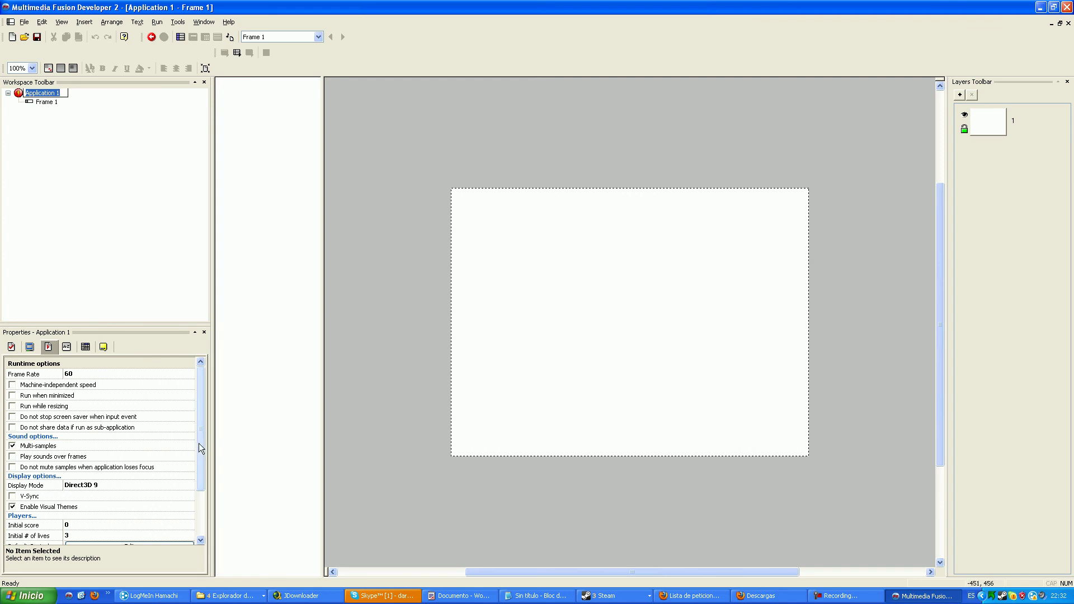
click(85, 486)
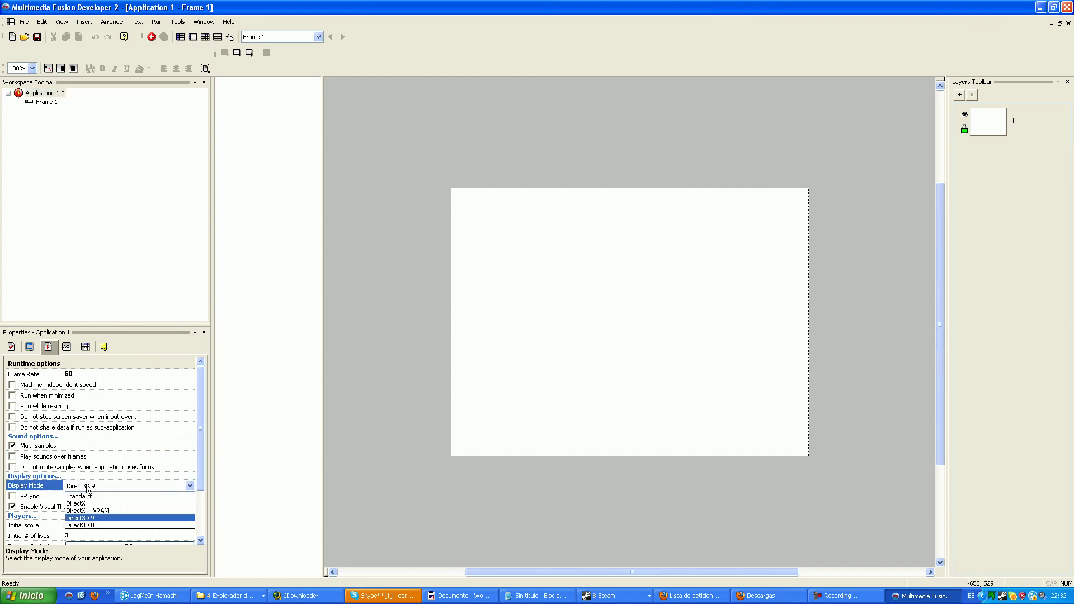
click(90, 520)
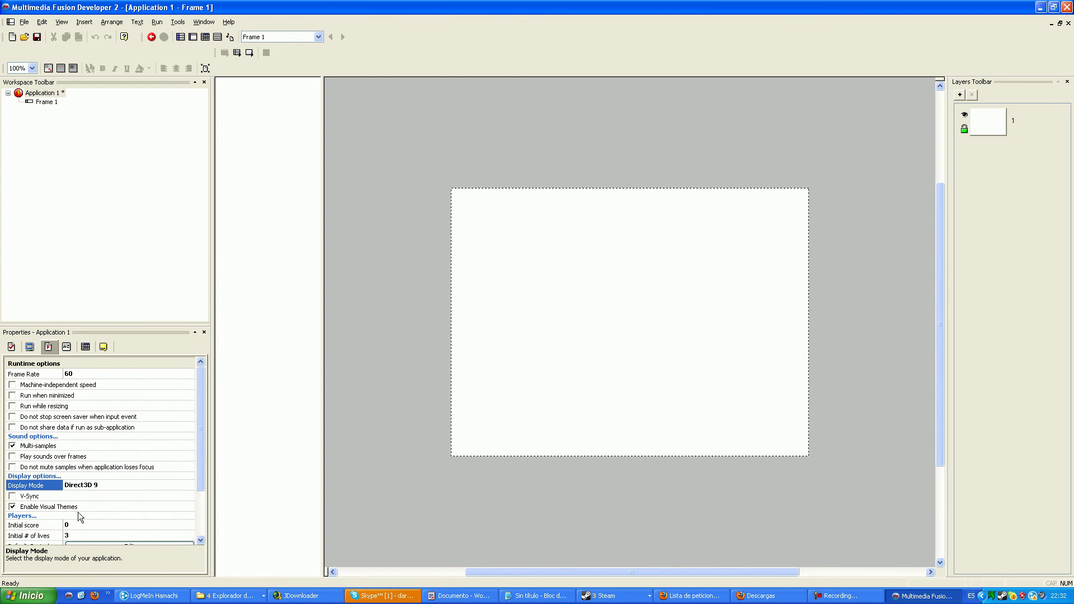
click(77, 487)
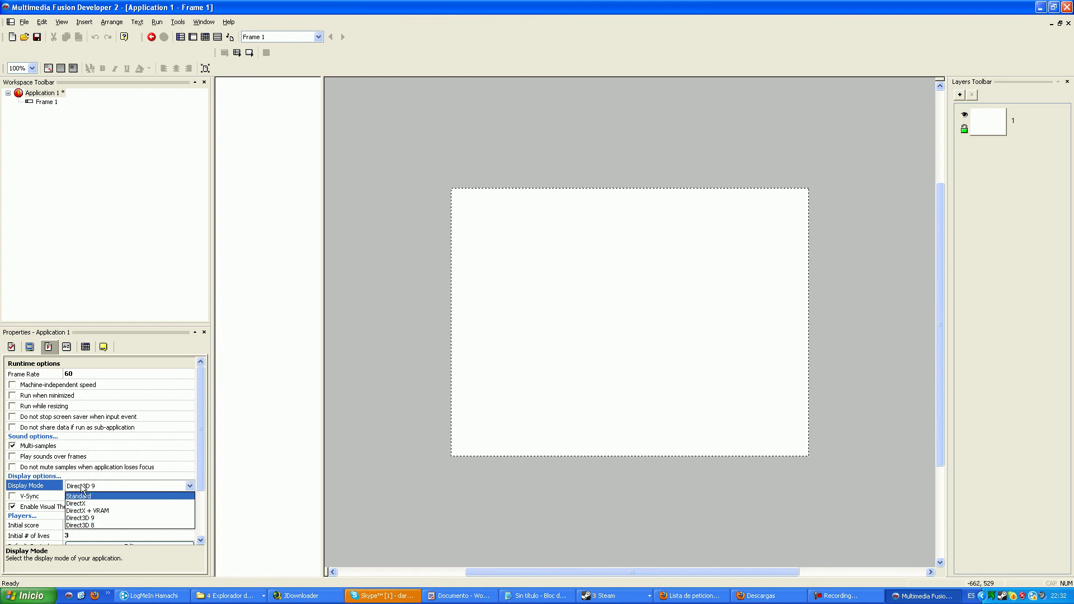
click(77, 488)
click(76, 487)
click(75, 486)
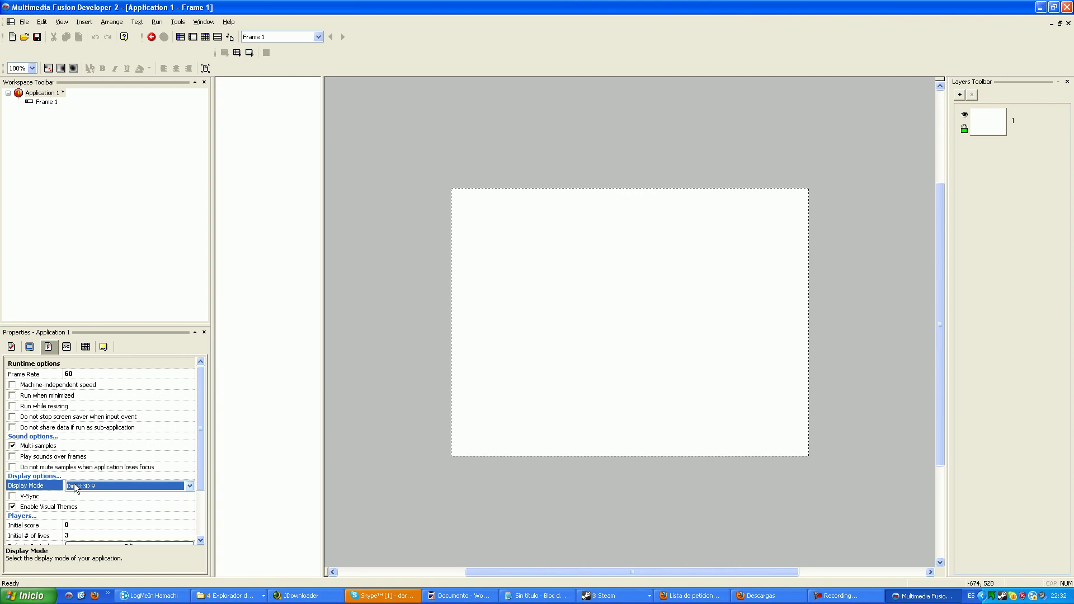
Step: Examine the V-Sync and Enable Visual Themes display options, using the Windows Start menu to illustrate the visual theme
click(39, 497)
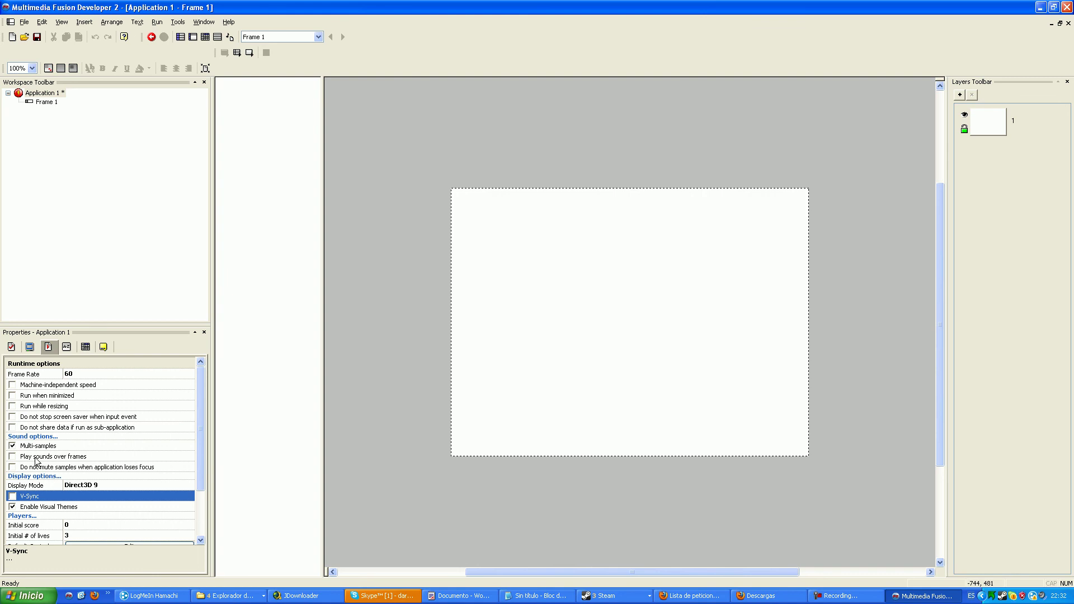
scroll(28, 498, down, 1)
click(30, 496)
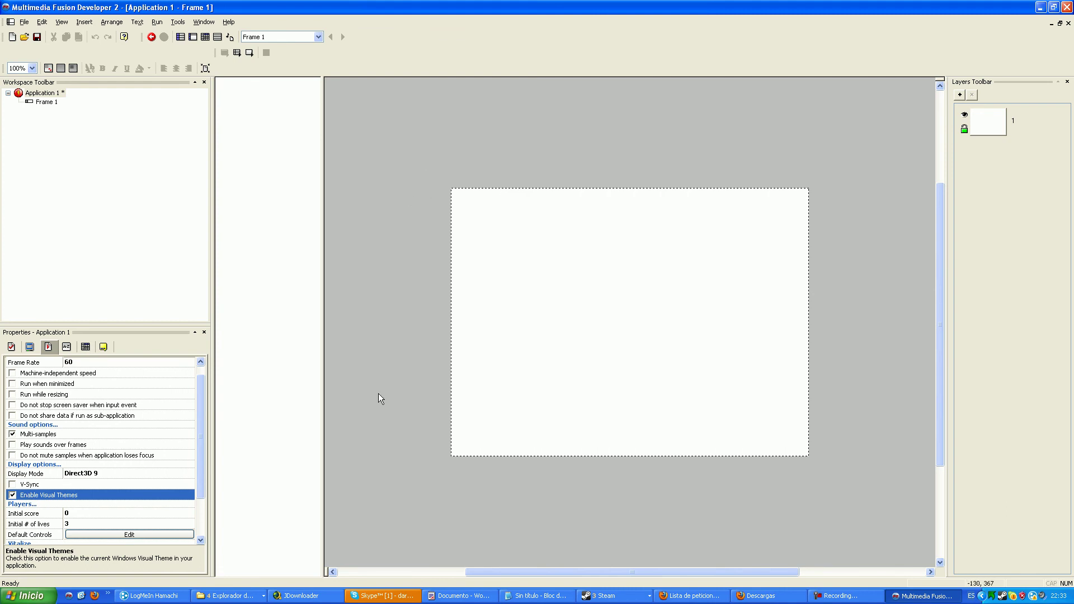
click(17, 596)
click(17, 596)
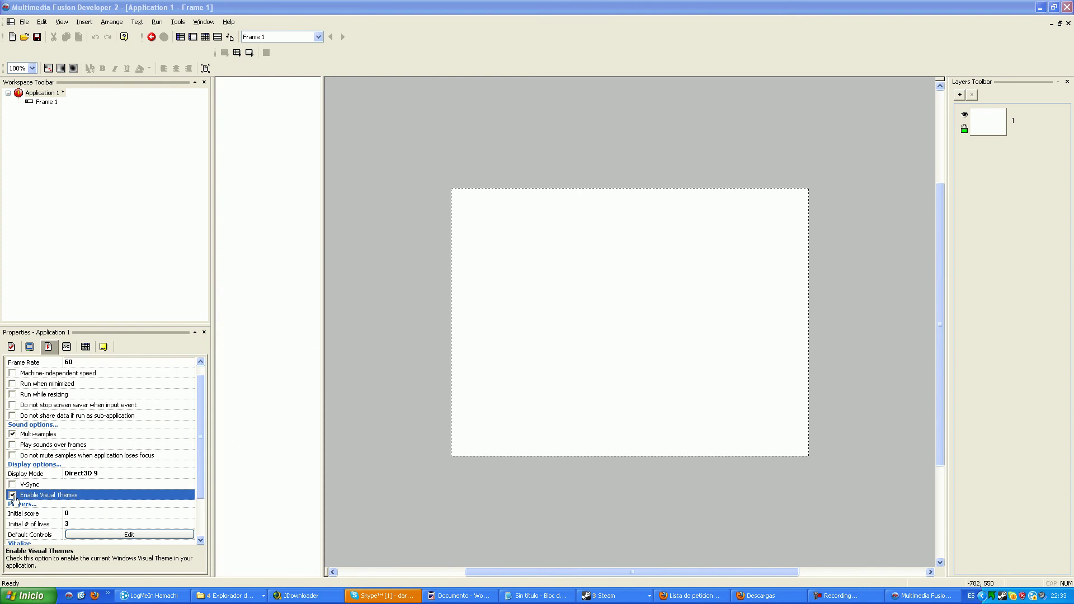
Step: Examine the Initial score and Initial # of lives settings for the players
drag(204, 476, 201, 509)
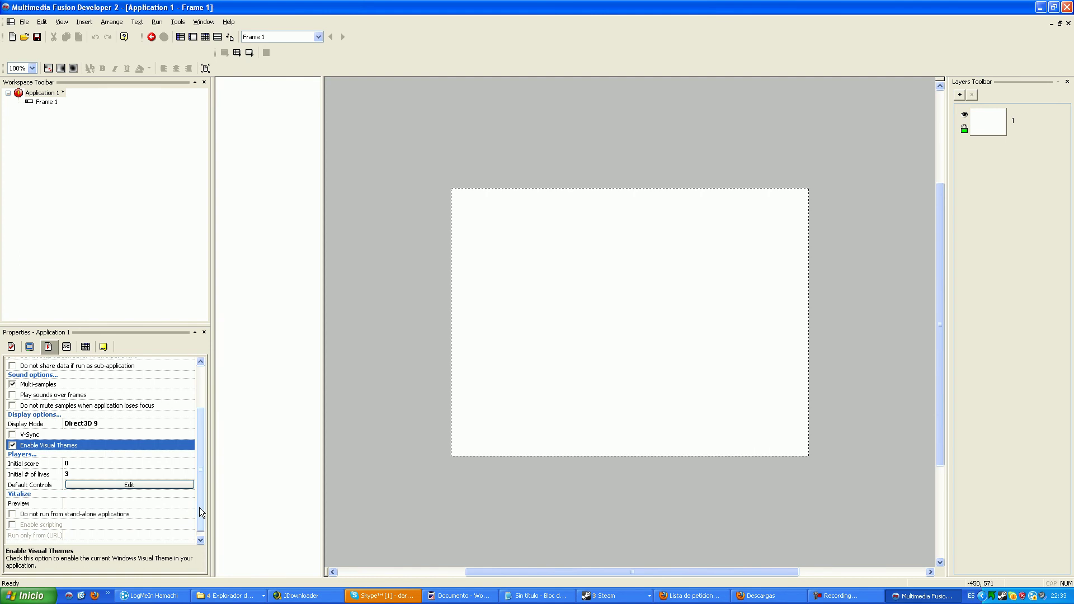
click(45, 466)
click(43, 476)
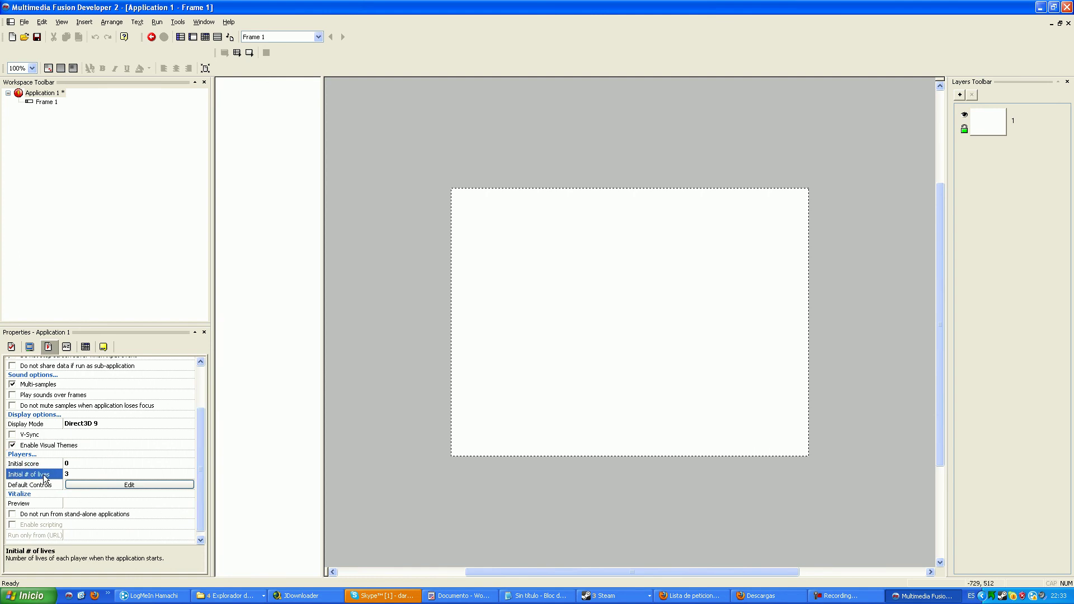
click(43, 468)
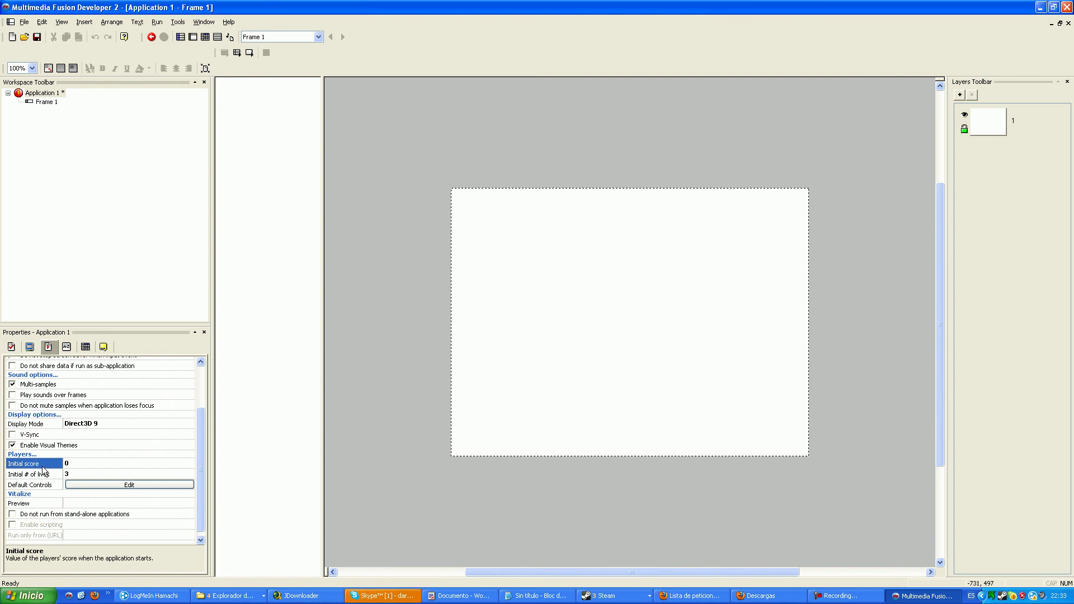
click(42, 475)
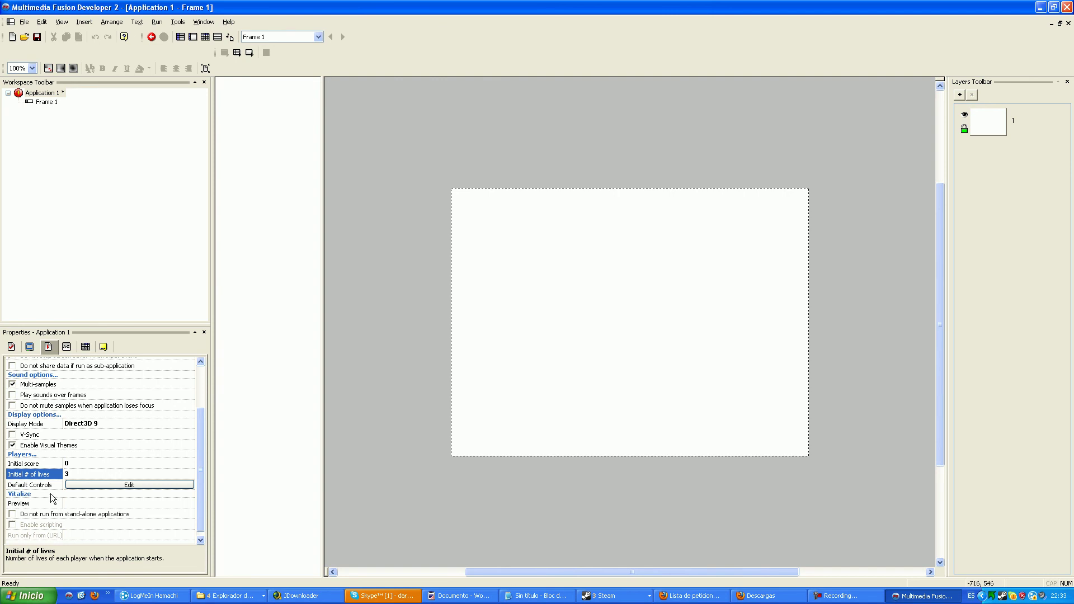
Step: Examine the Player Controls assignments under Default Controls, trying player 1's keyboard control, and cancel the dialog
click(56, 486)
click(97, 485)
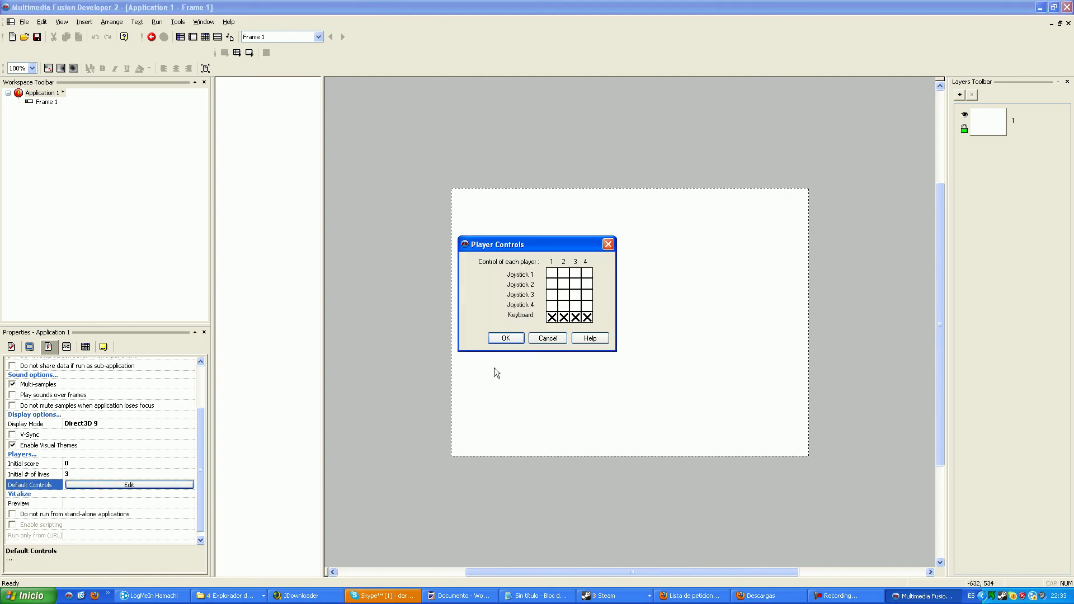
click(552, 317)
click(545, 361)
click(551, 337)
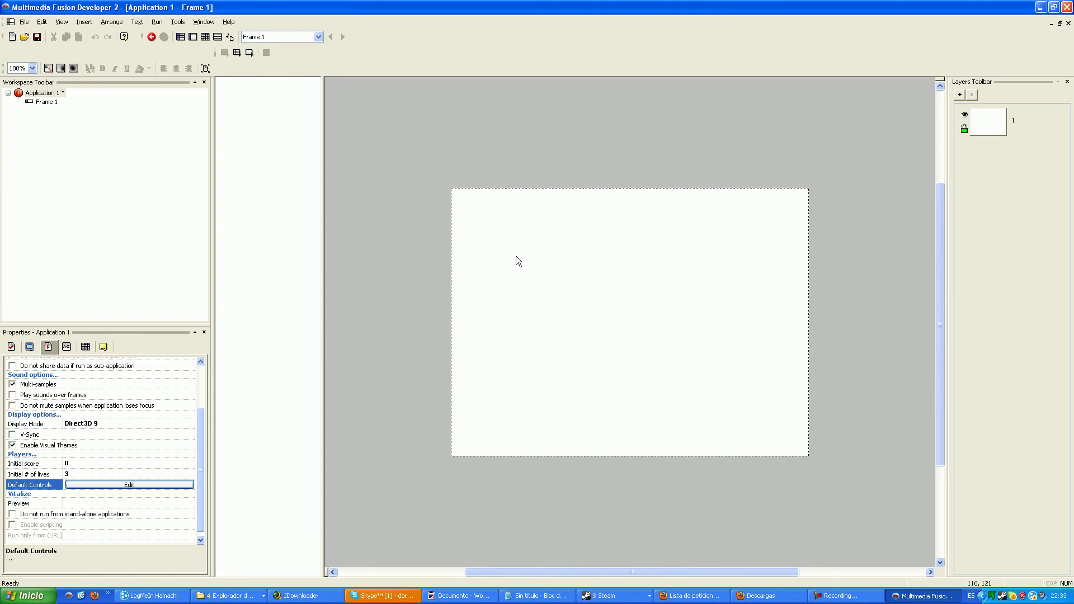
Step: Toggle the Vitalize option Do not run from stand-alone applications on and back off
click(32, 515)
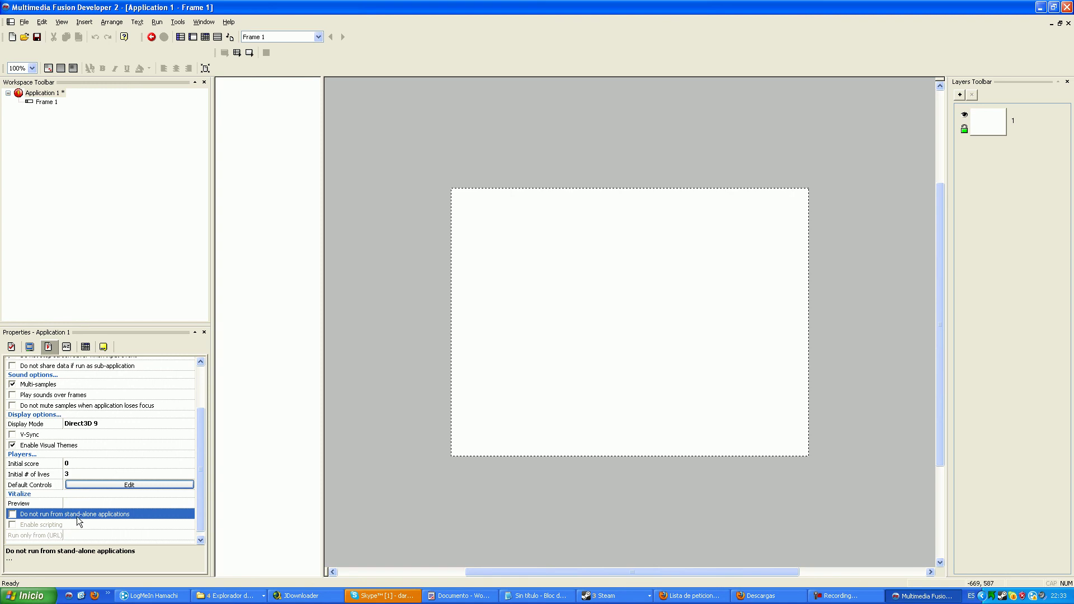
click(13, 516)
click(14, 516)
click(67, 347)
click(48, 347)
click(30, 347)
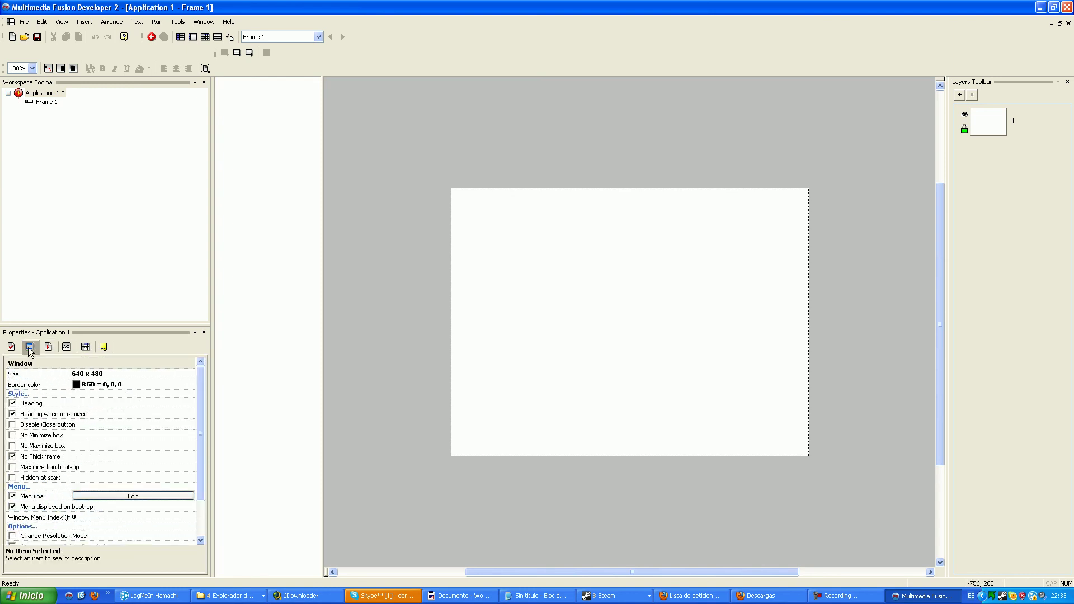
click(50, 348)
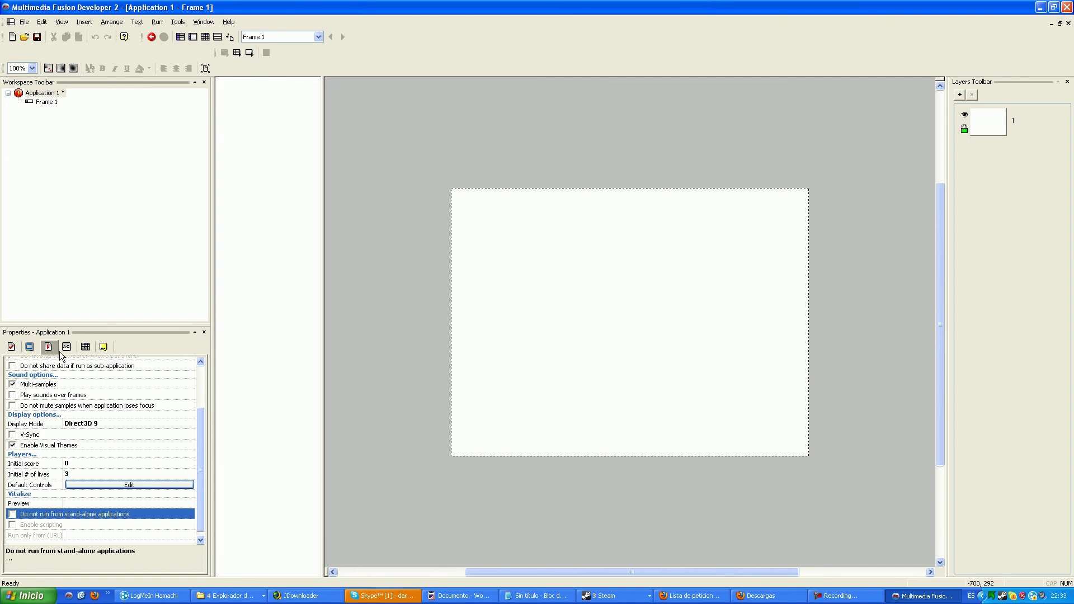
Step: Open the application's About properties and examine the program's own About box, including its registration details, to illustrate them
click(103, 347)
click(85, 347)
click(69, 347)
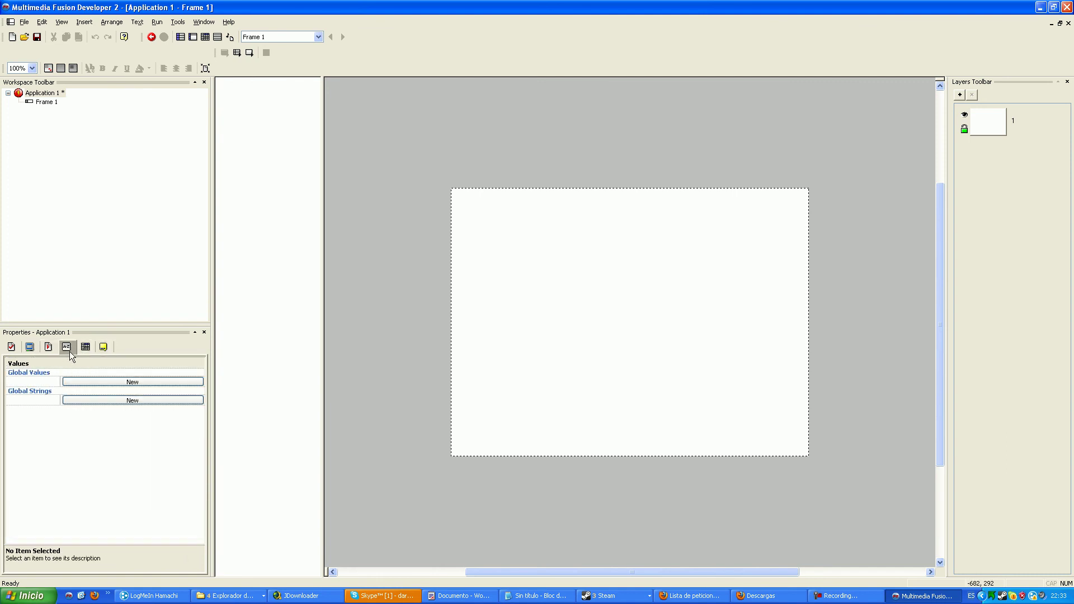
click(103, 347)
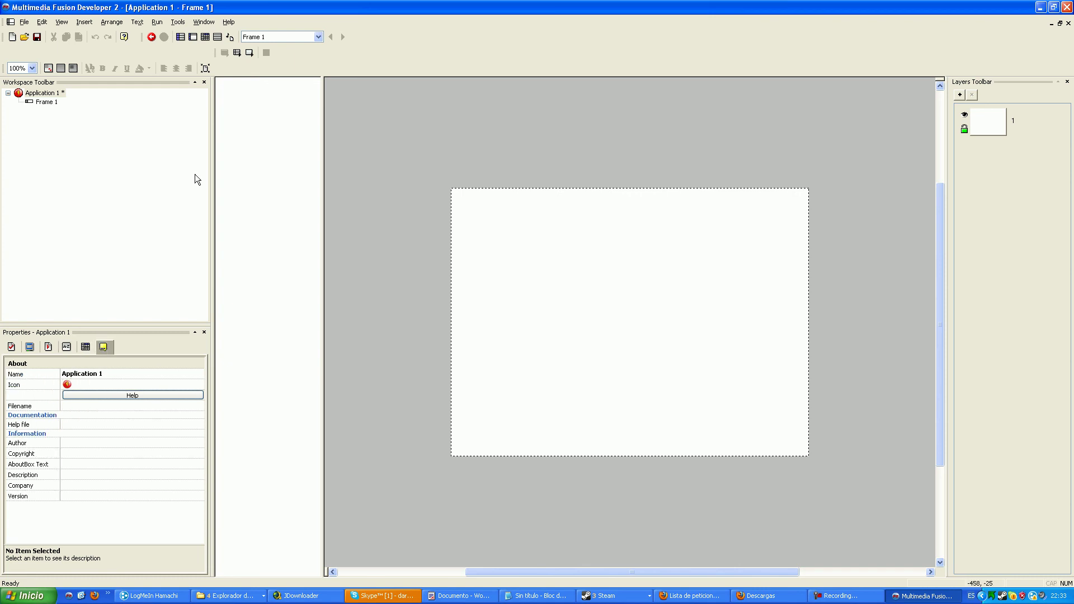
click(229, 22)
click(243, 109)
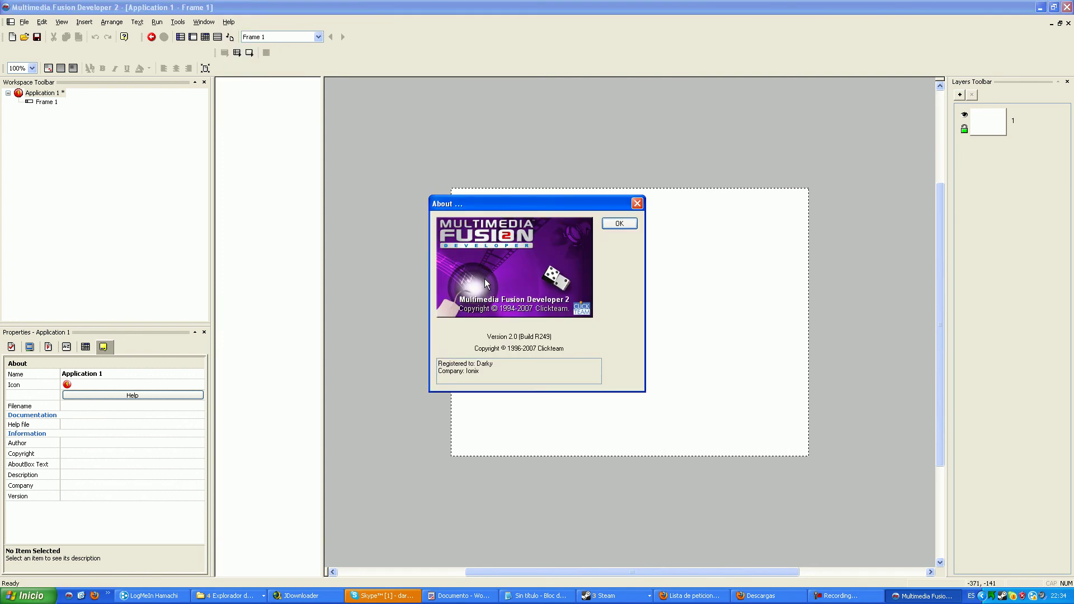
mouse_move(438, 363)
mouse_down()
mouse_move(587, 368)
mouse_move(451, 371)
mouse_up()
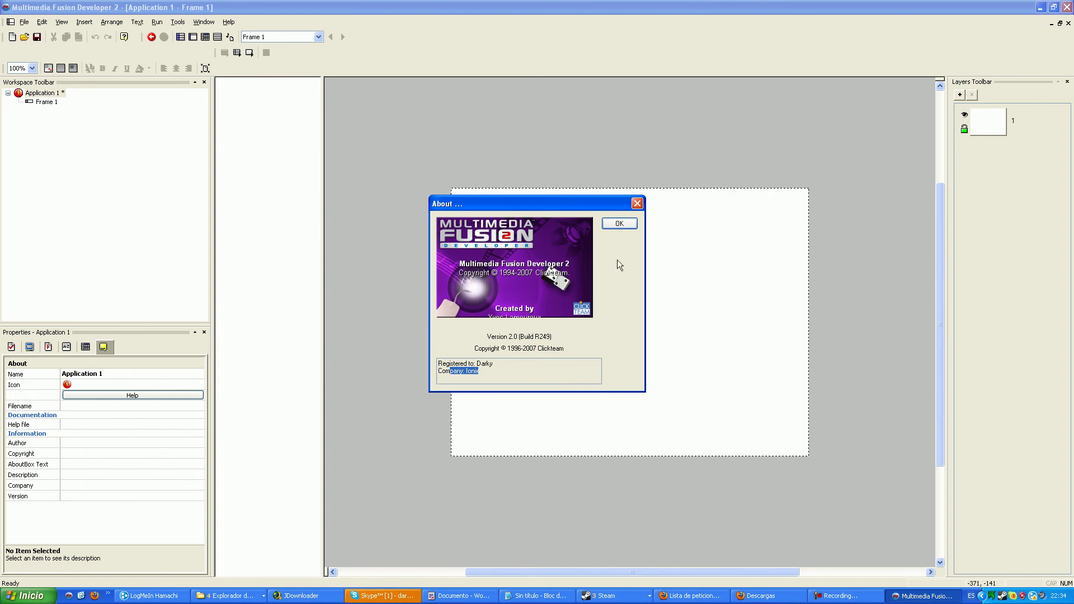
click(619, 223)
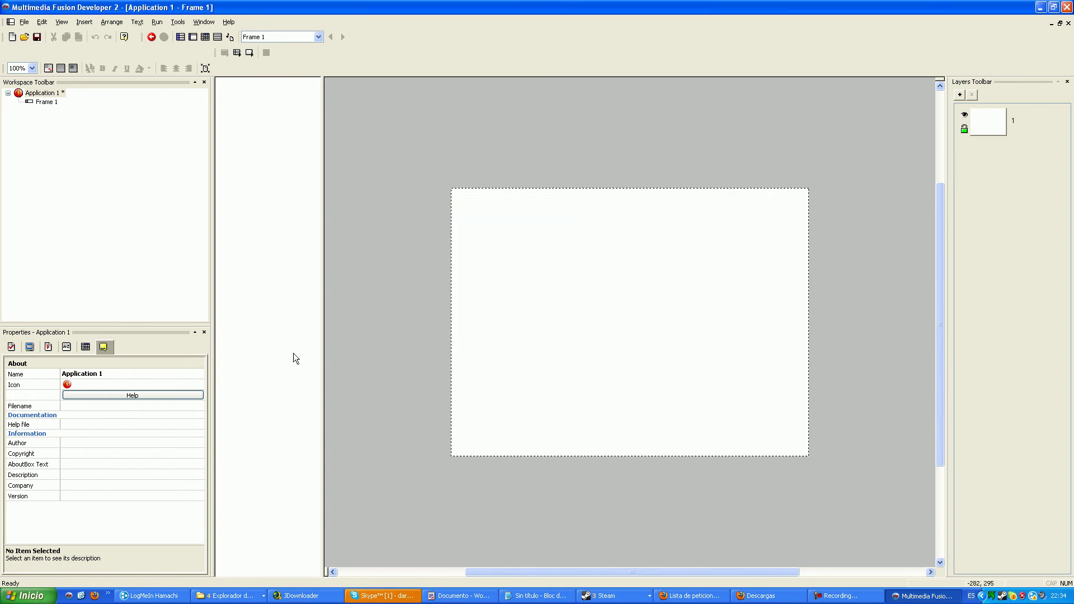
Step: Examine the application's About properties: Name, Icon, Filename, Help file, Author, Copyright, AboutBox Text, Description, Company and Version
click(47, 383)
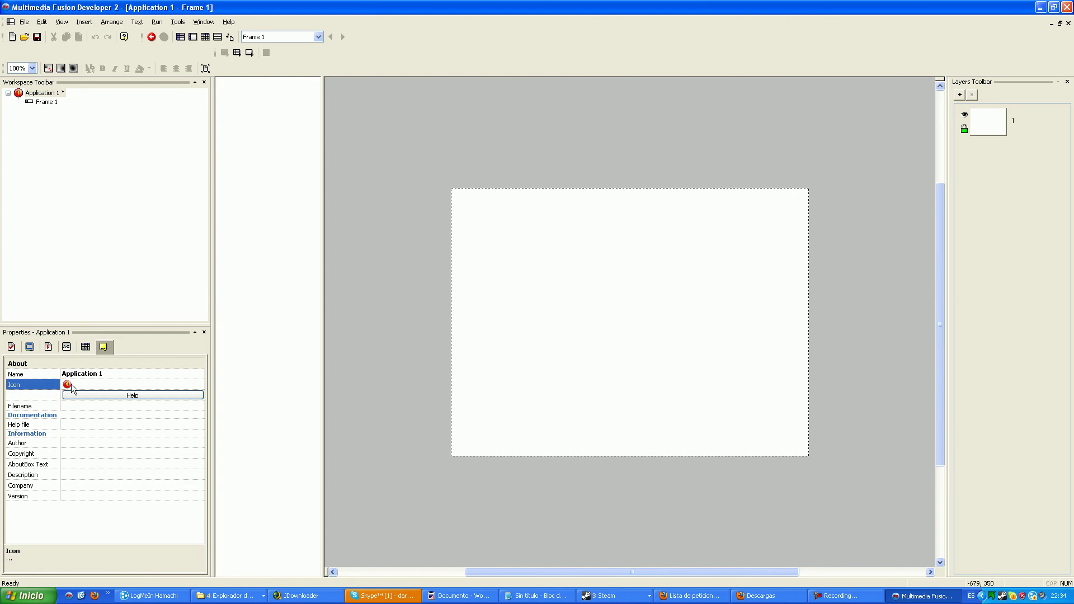
click(77, 375)
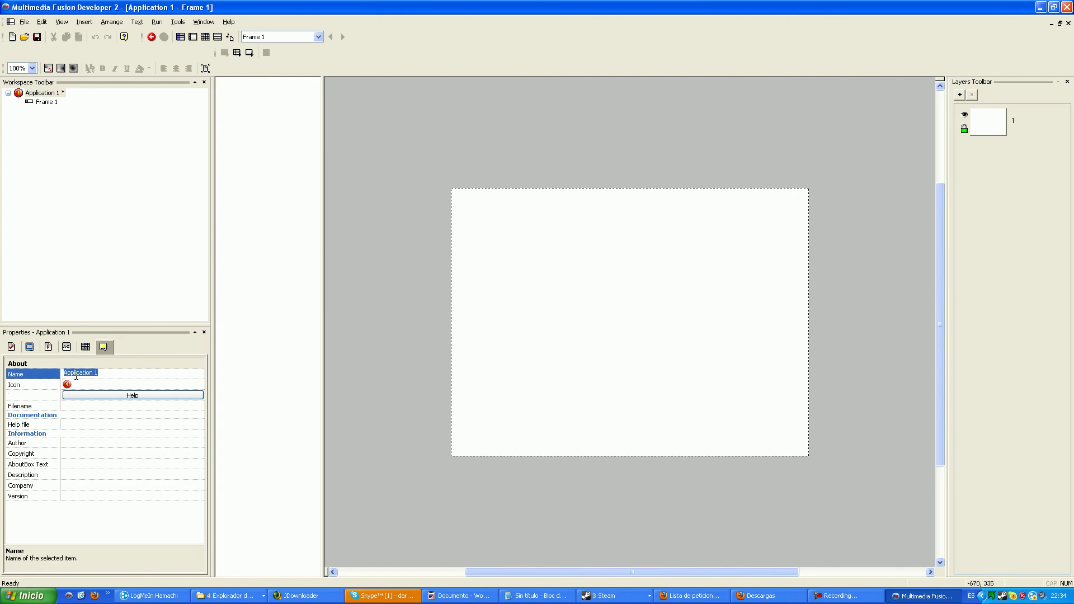
click(55, 407)
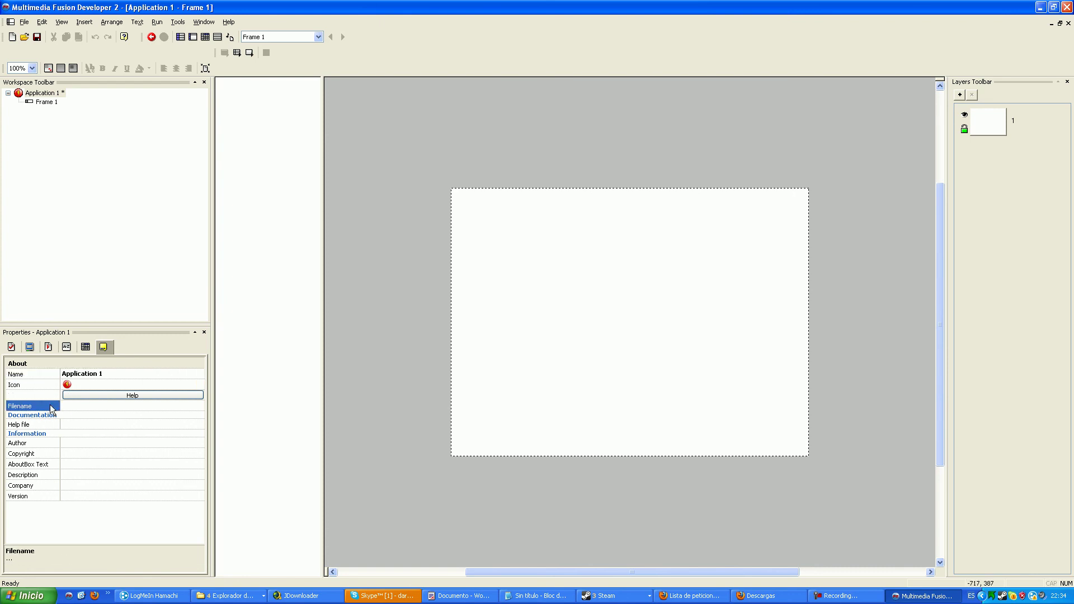
click(39, 427)
click(67, 426)
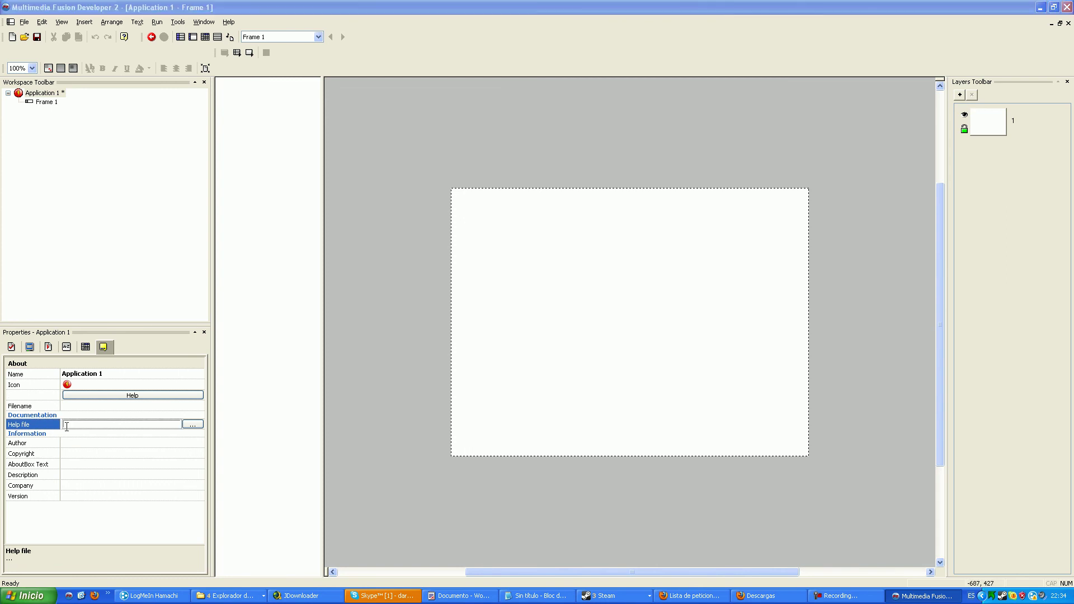
click(32, 444)
click(35, 454)
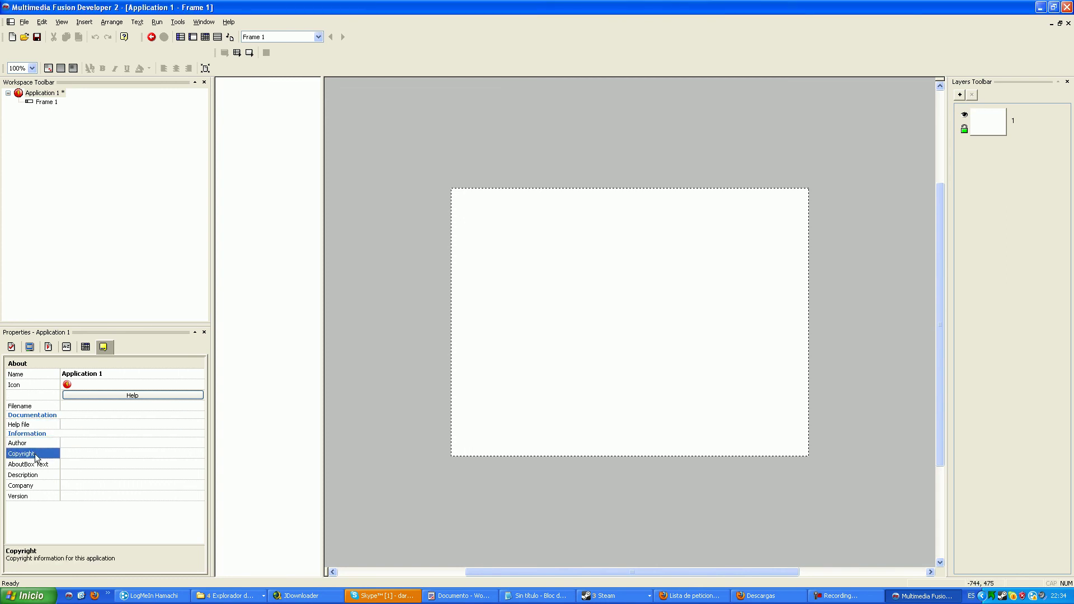
click(33, 465)
click(32, 475)
click(34, 486)
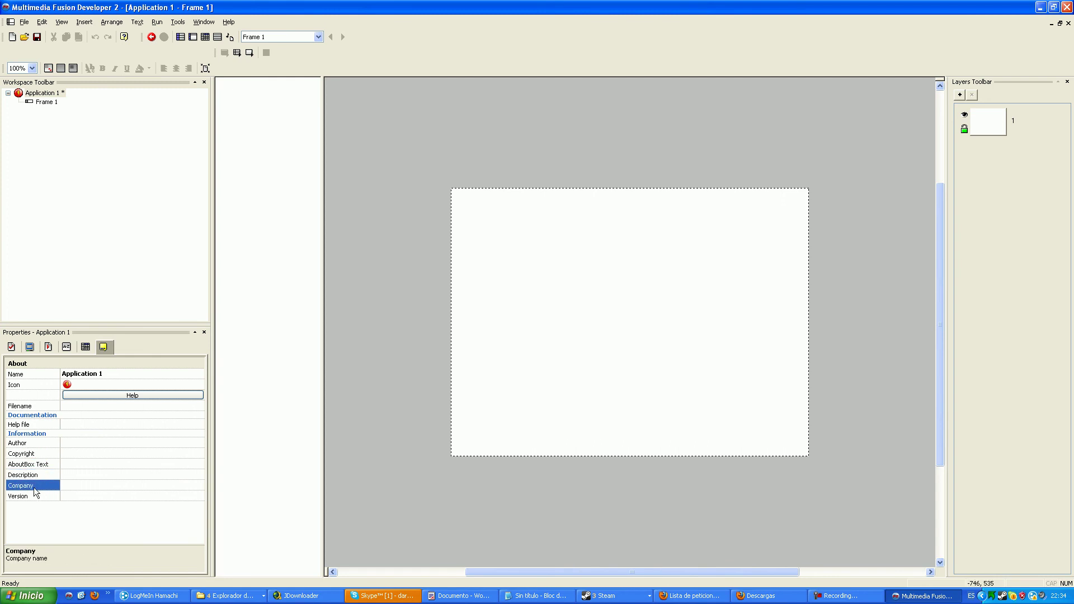
click(32, 496)
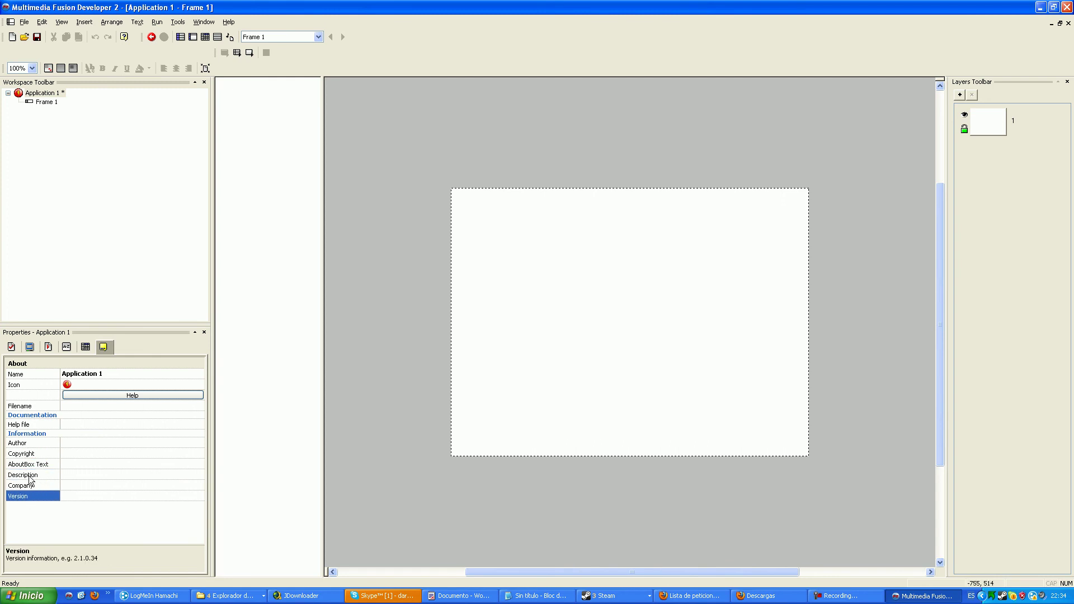
Step: Add a global value to the application and name it chara
click(66, 347)
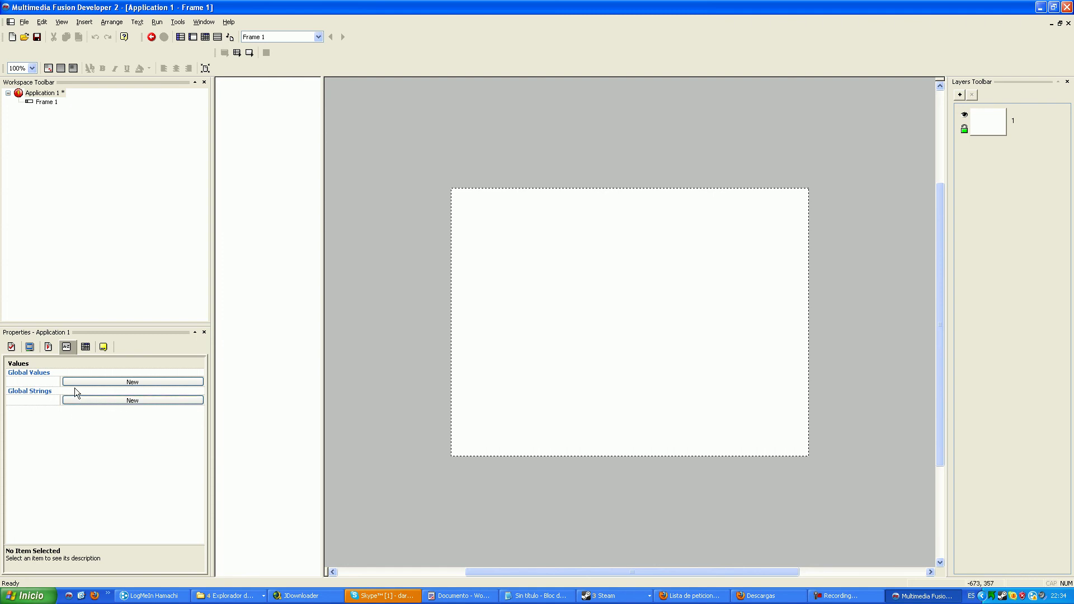
click(34, 392)
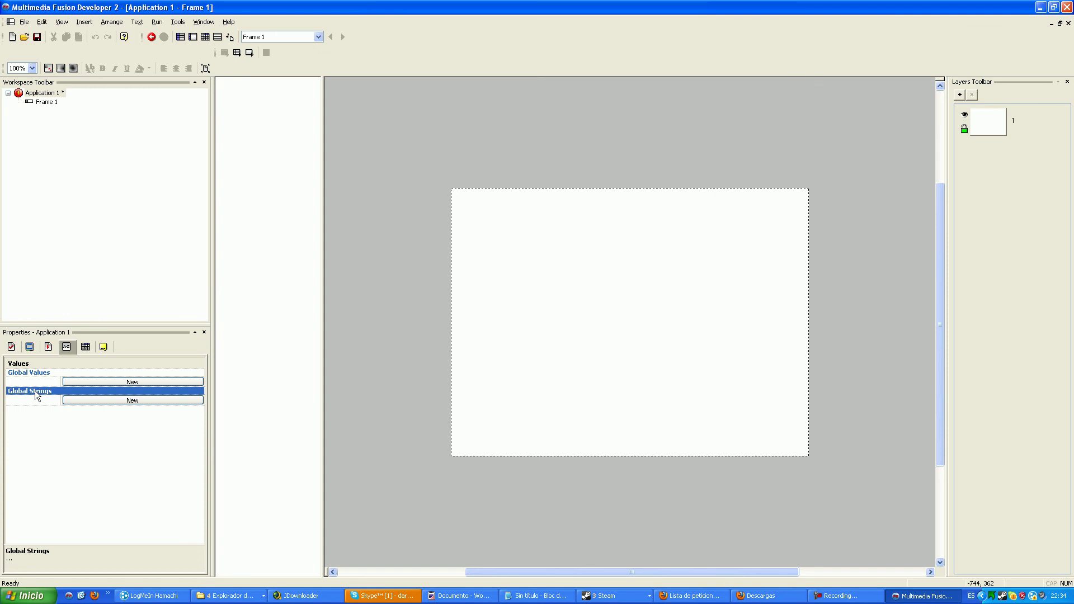
click(82, 381)
click(46, 383)
click(46, 383)
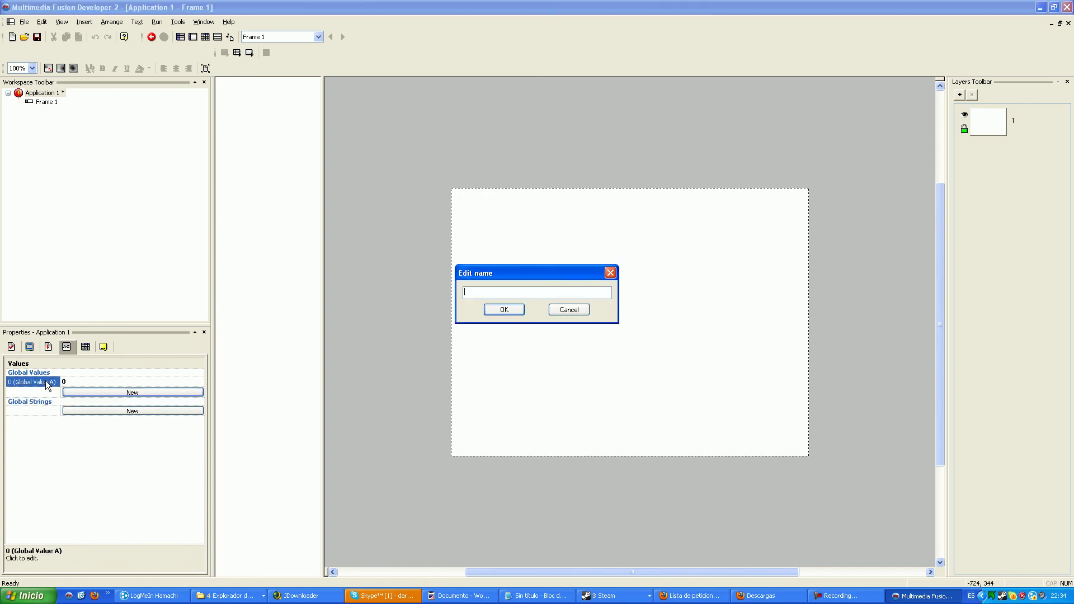
text(chara)
key(Return)
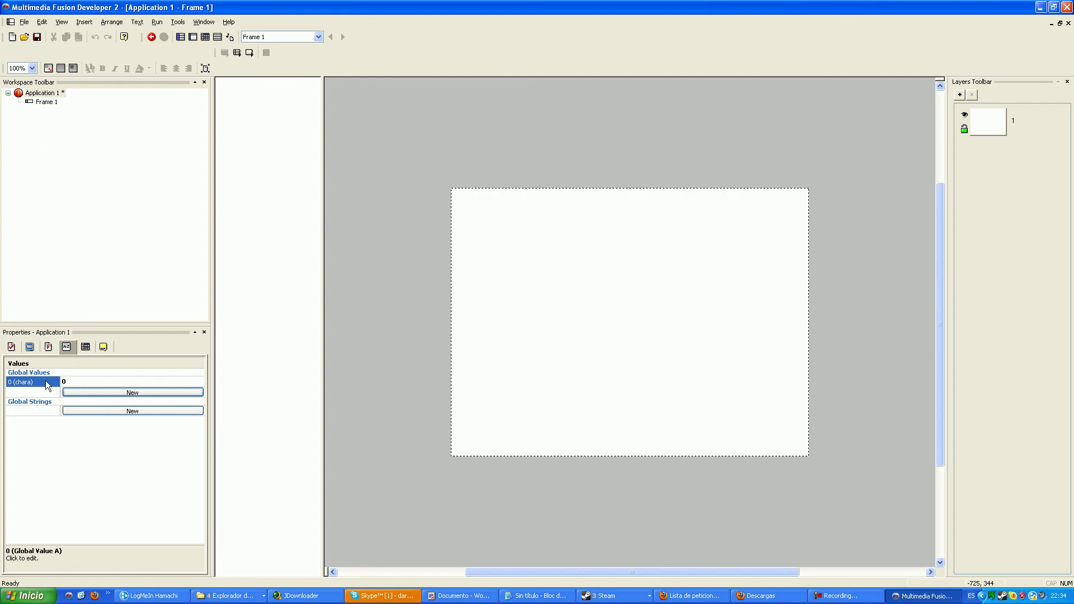
Step: Inspect the chara global value's initial value and delete chara from the application's Global Values
click(65, 382)
click(23, 393)
click(17, 383)
key(Delete)
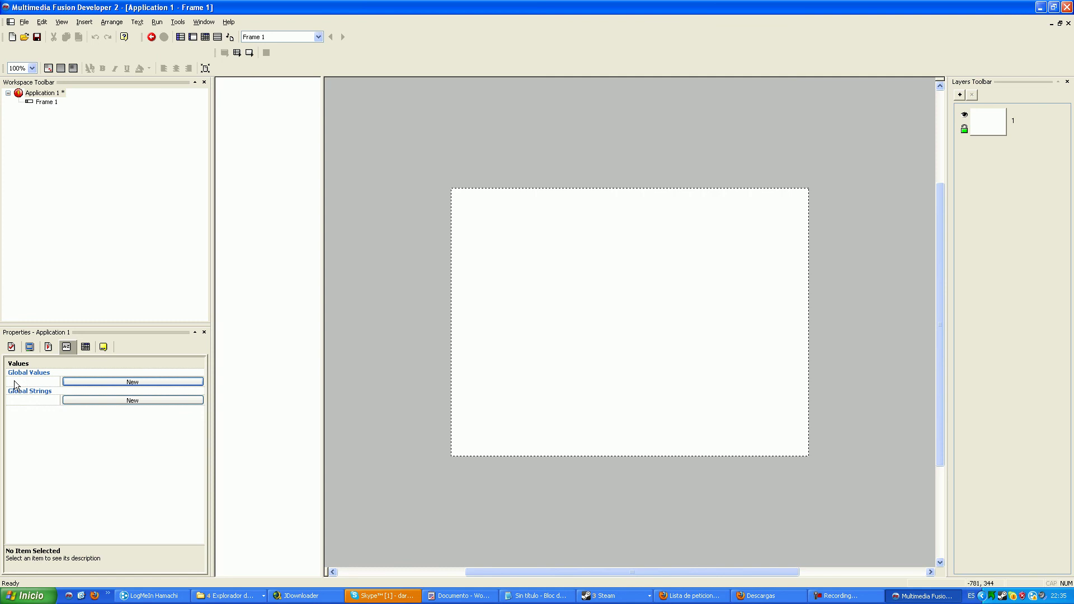
Step: Examine the Global Strings section of the application's values
click(48, 392)
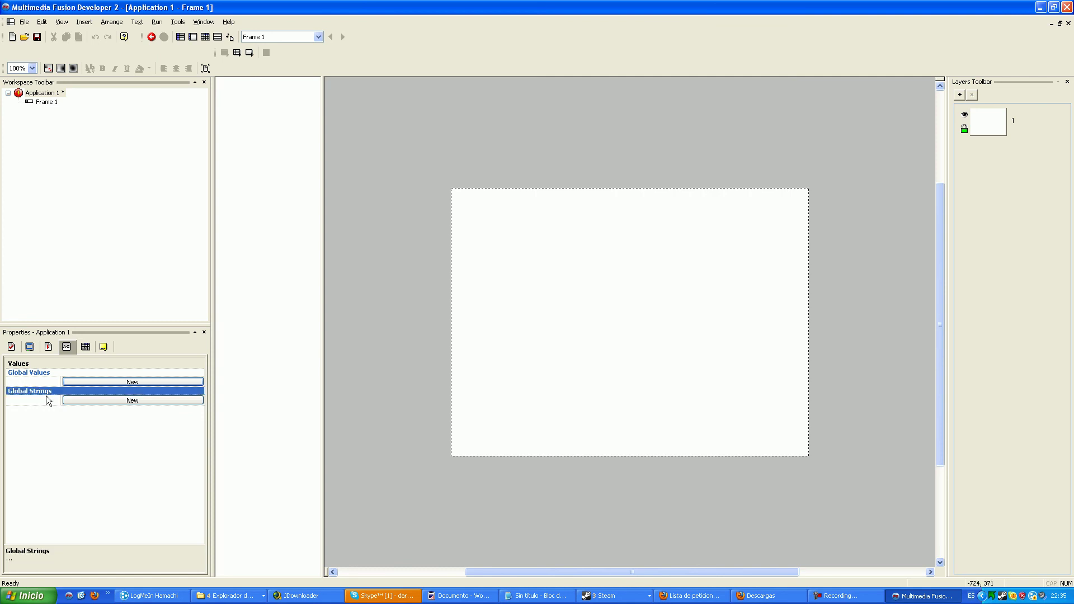
click(47, 399)
click(47, 393)
click(47, 400)
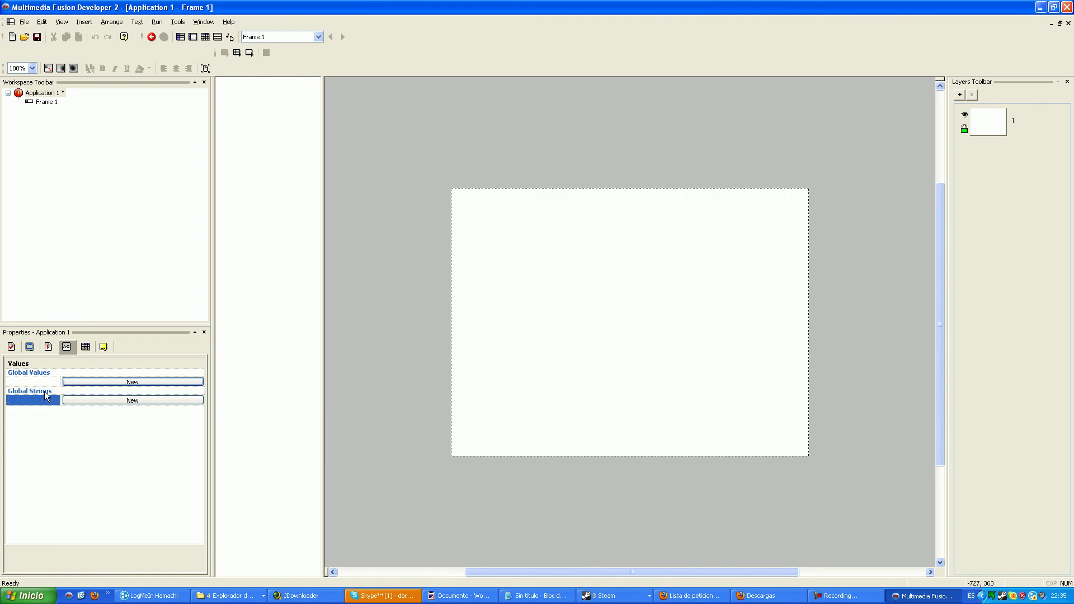
click(45, 392)
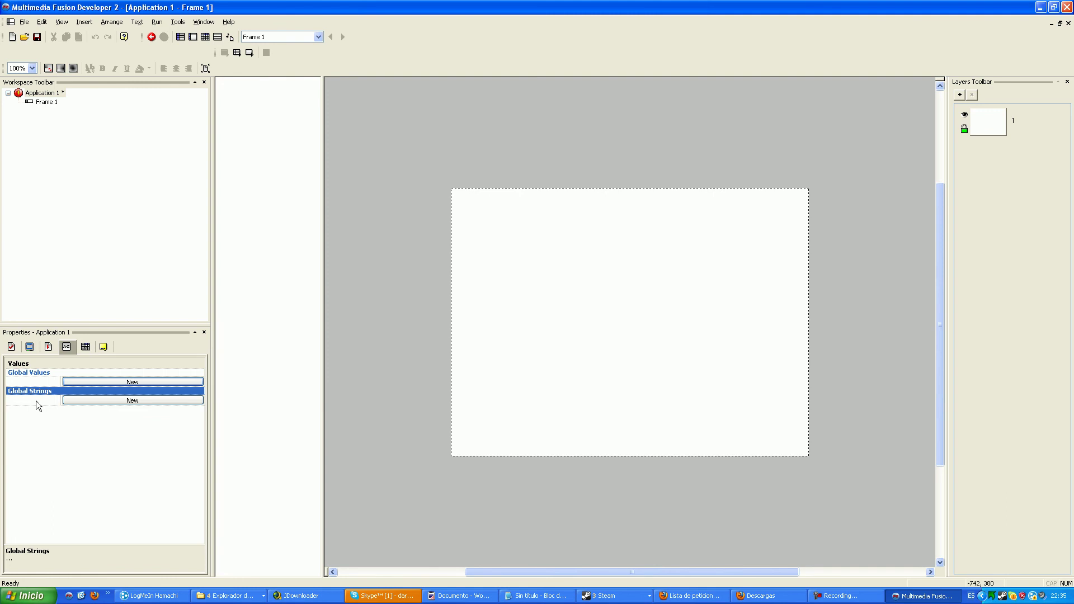
click(36, 400)
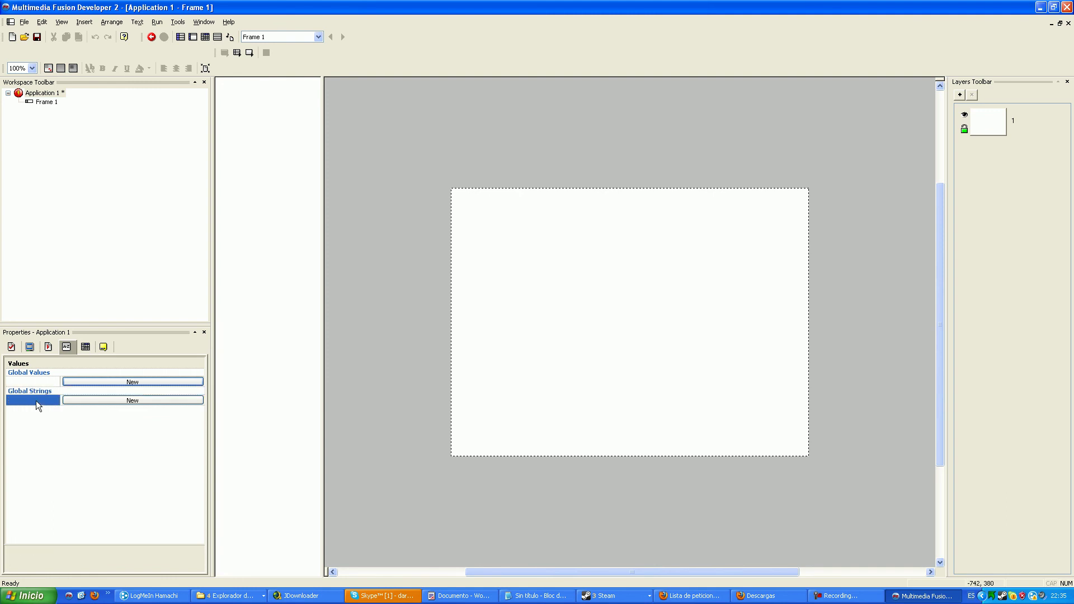
click(39, 393)
click(39, 396)
Step: Open the application's Global Events for editing, look over the event editor, and return to Application 1's frame overview
click(85, 346)
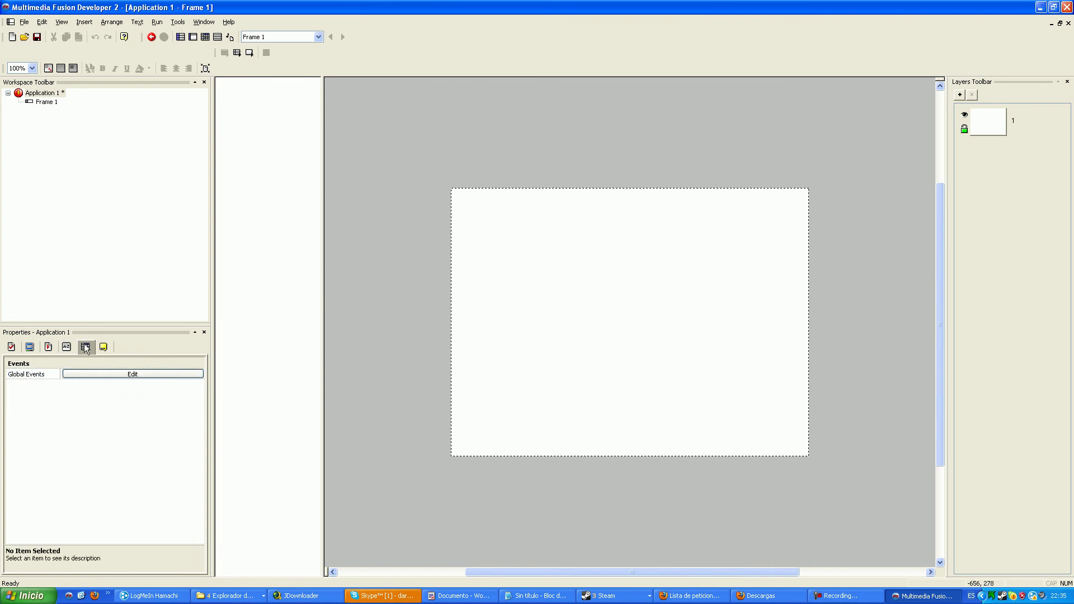
click(45, 376)
click(99, 375)
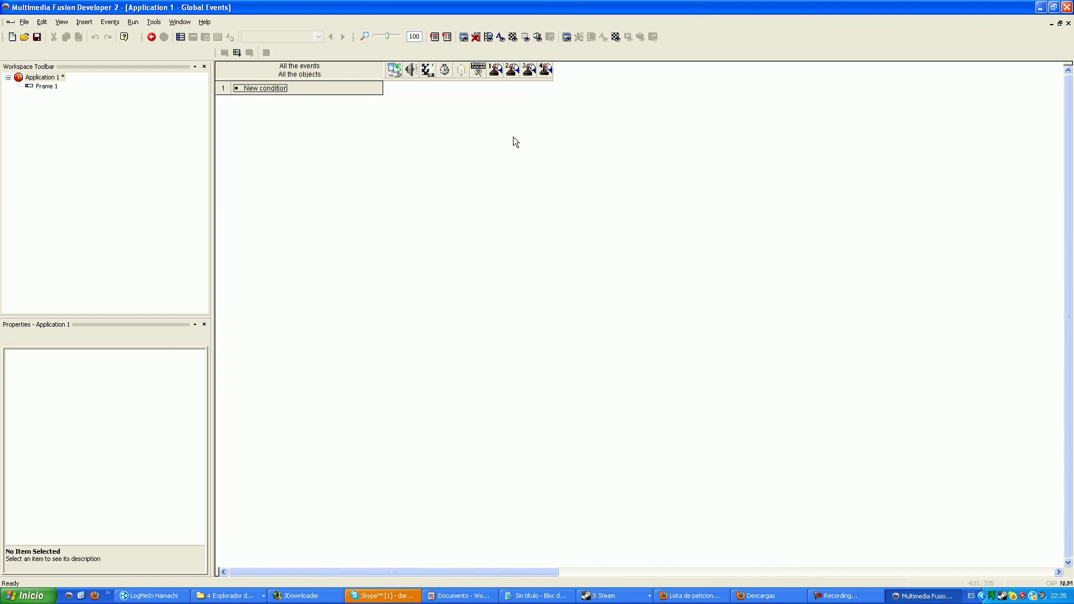
click(264, 93)
double_click(43, 78)
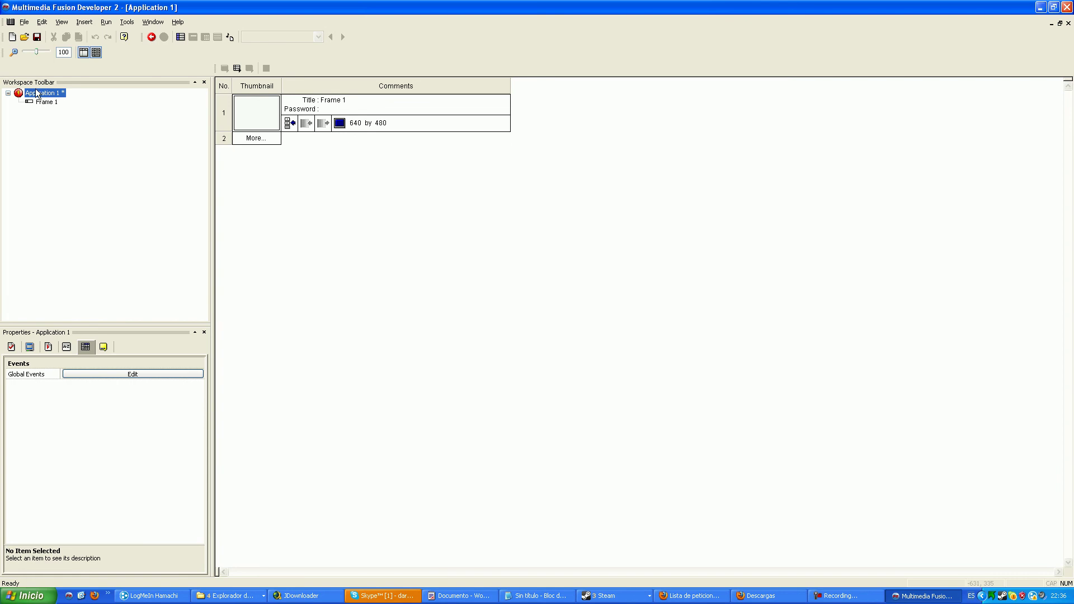
Step: Review the application's property pages once more, including Values, Settings and Window, and clear the selection
click(97, 348)
click(66, 347)
click(48, 347)
click(11, 346)
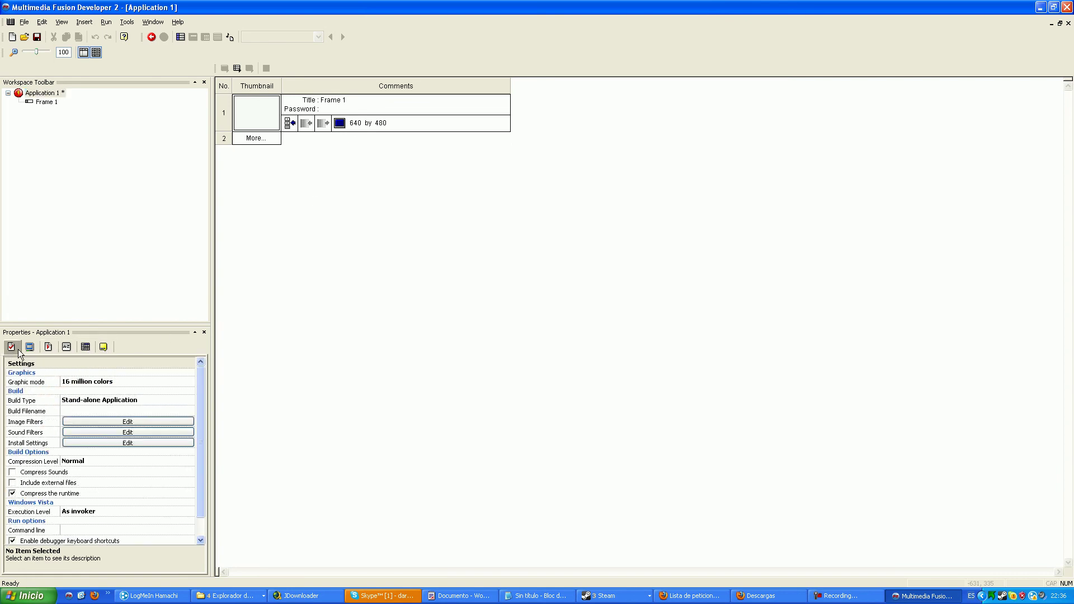
click(28, 347)
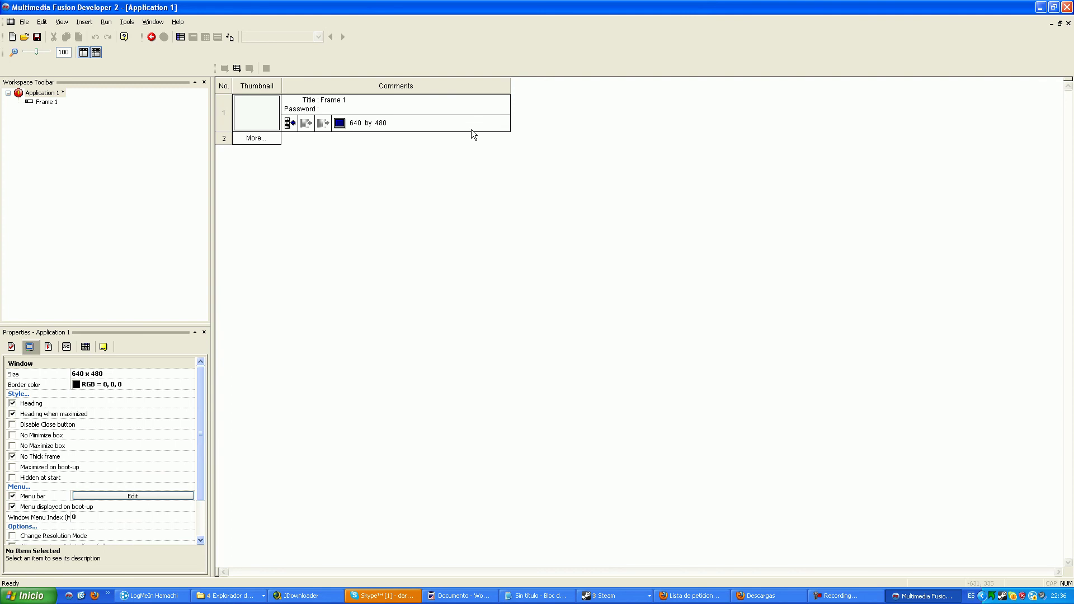
click(481, 264)
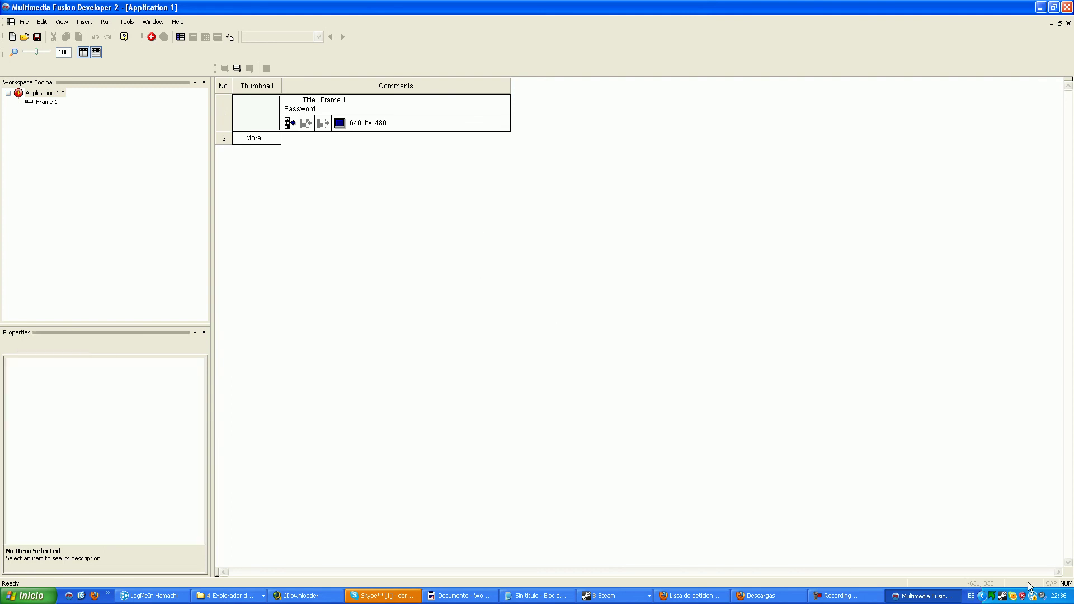